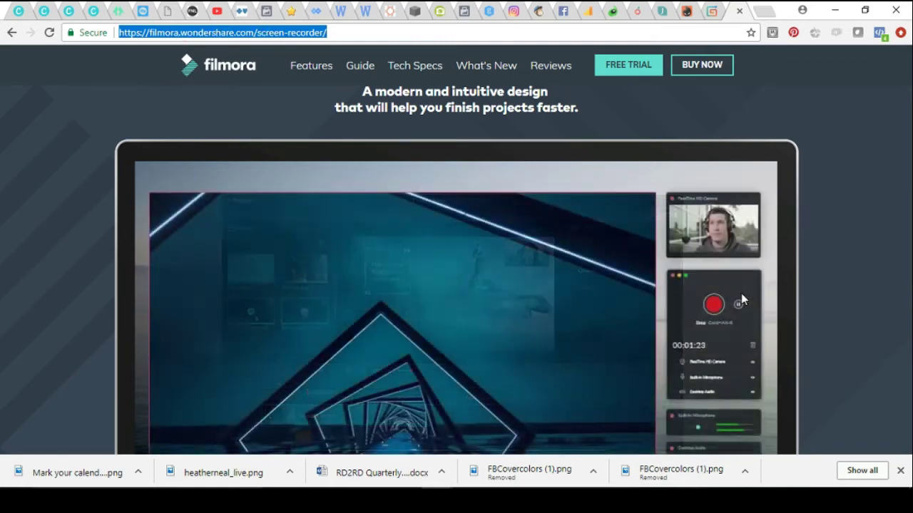
Step: Switch from the Filmora web page to the Untitled Project open in the Filmora scrn editor
left_click(741, 293)
scroll(741, 293, "down", 3)
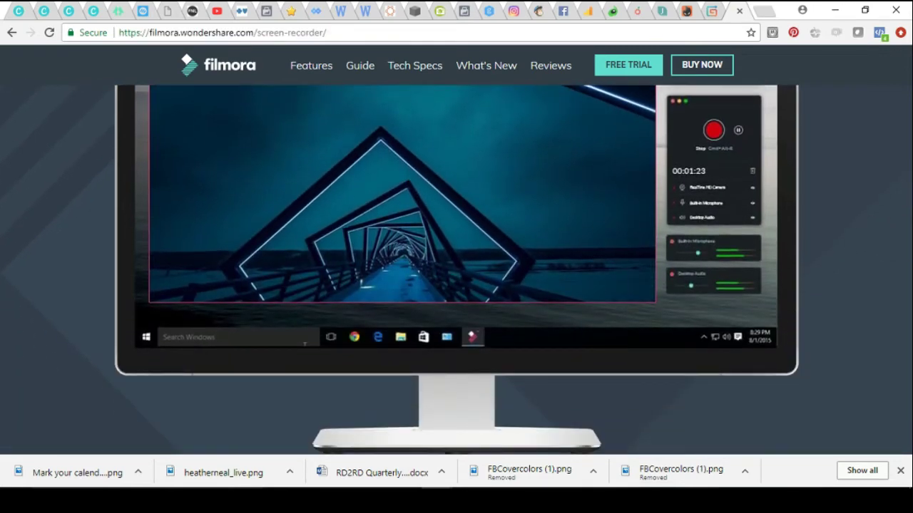
mouse_move(683, 503)
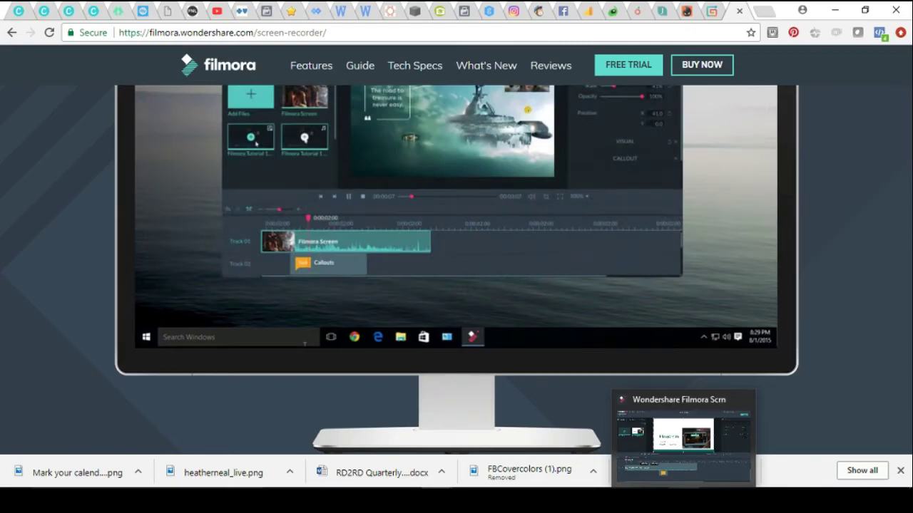
left_click(683, 502)
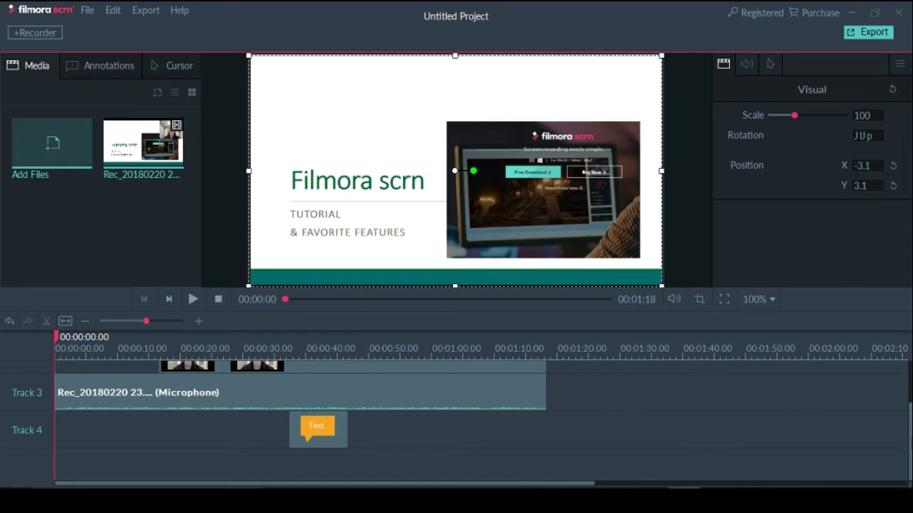
scroll(300, 421, "up", 3)
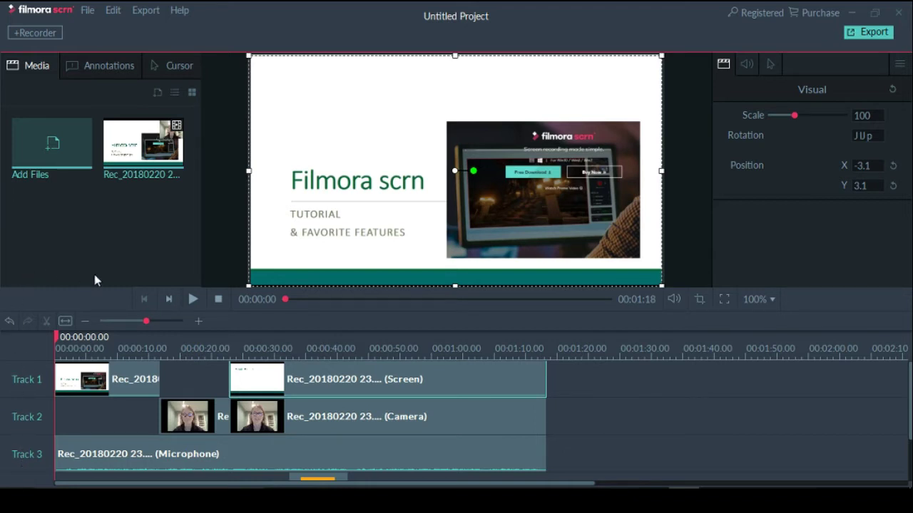
Step: Preview the project's opening slide, the webcam-only section from about 17 seconds, and the combined screen and webcam section from 30 seconds
left_click(193, 300)
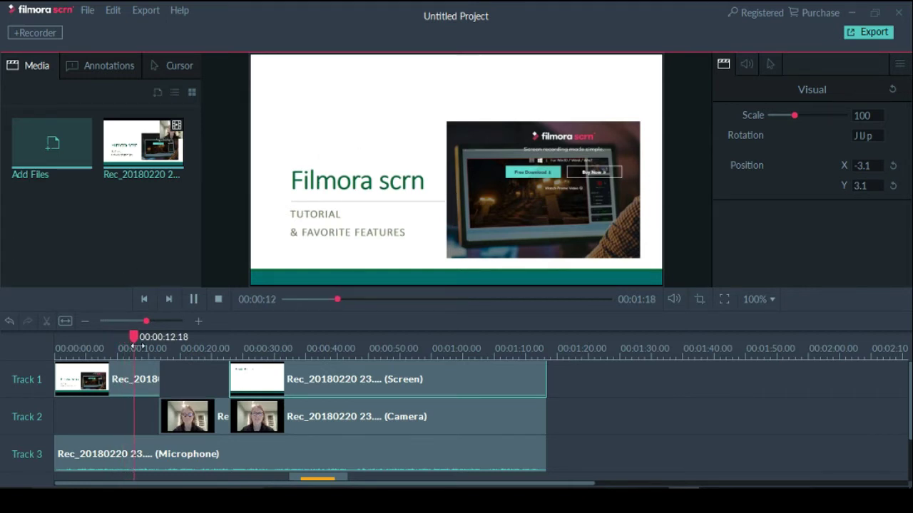
left_click(157, 339)
left_click(163, 341)
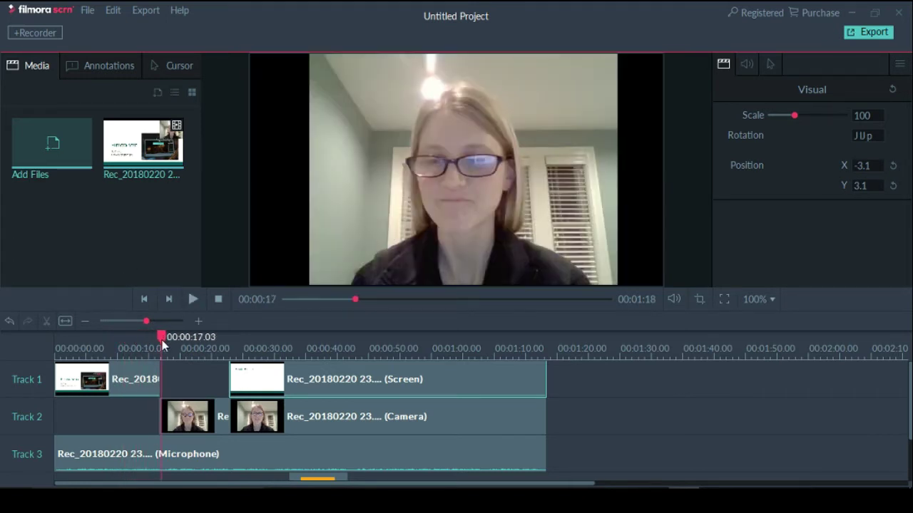
left_click(193, 301)
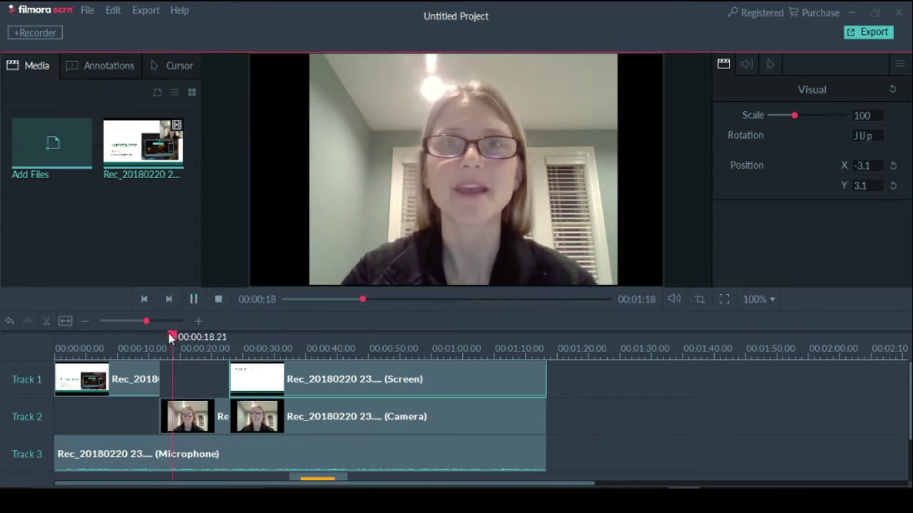
left_click_drag(183, 341, 244, 355)
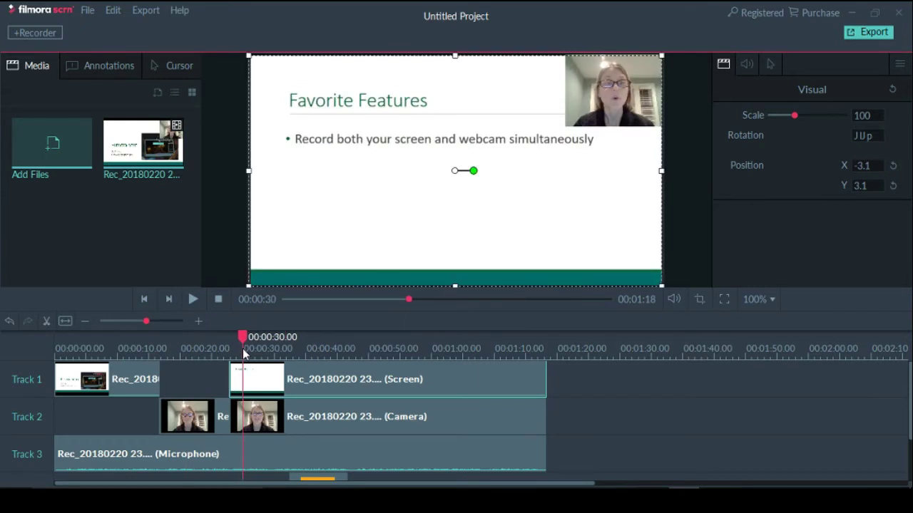
left_click(193, 299)
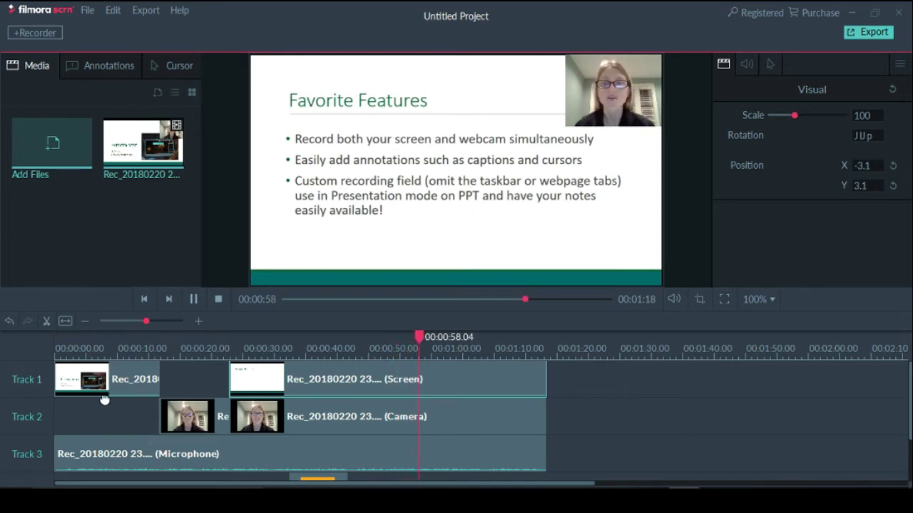
Step: Launch the screen recorder from the editor and open its capture setup
left_click(42, 32)
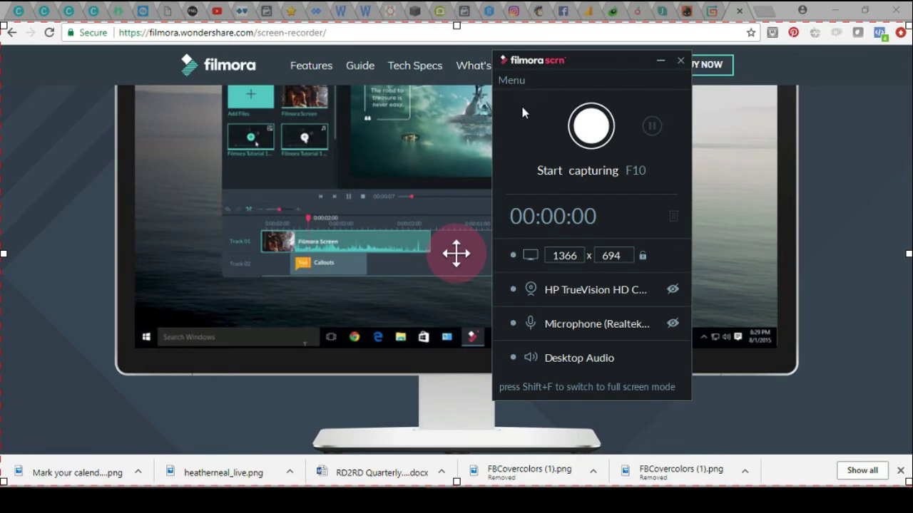
left_click(509, 83)
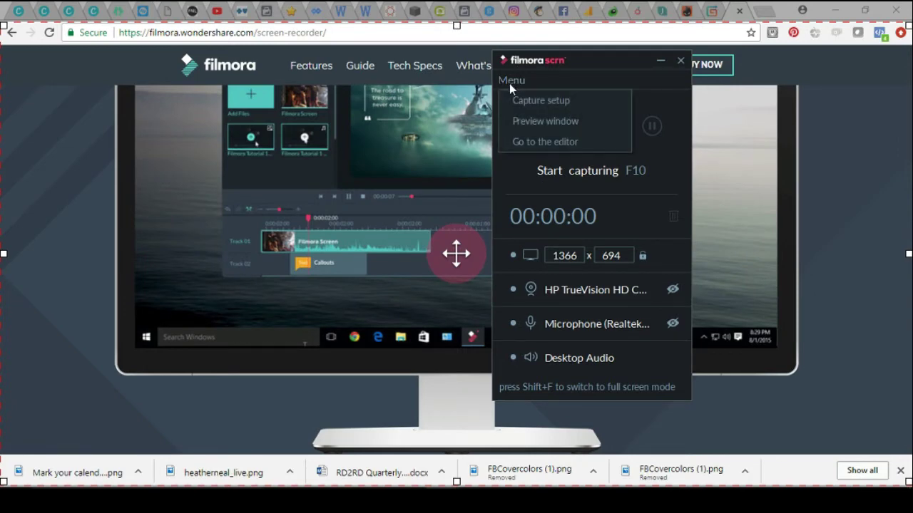
left_click(518, 109)
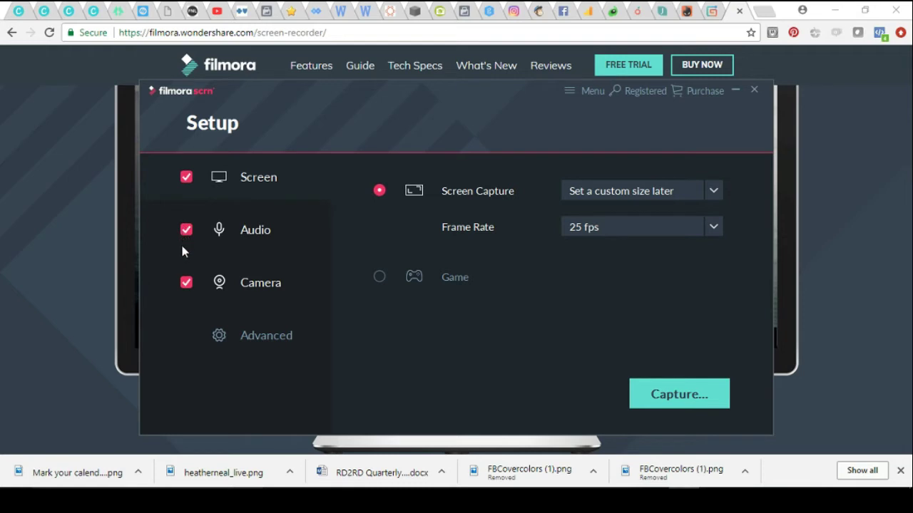
Step: Exclude the camera from the capture, keep screen and audio with the "Set a custom size later" option, and bring up the recording frame
left_click(185, 284)
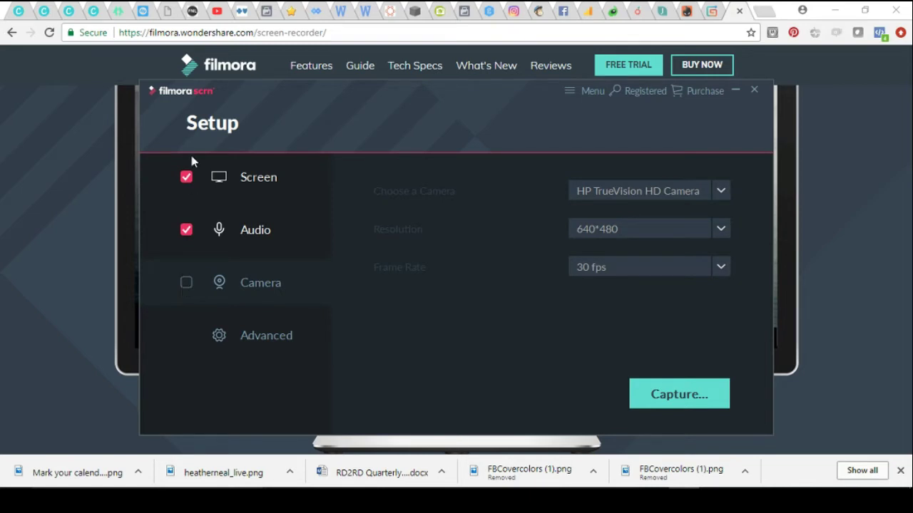
left_click(186, 178)
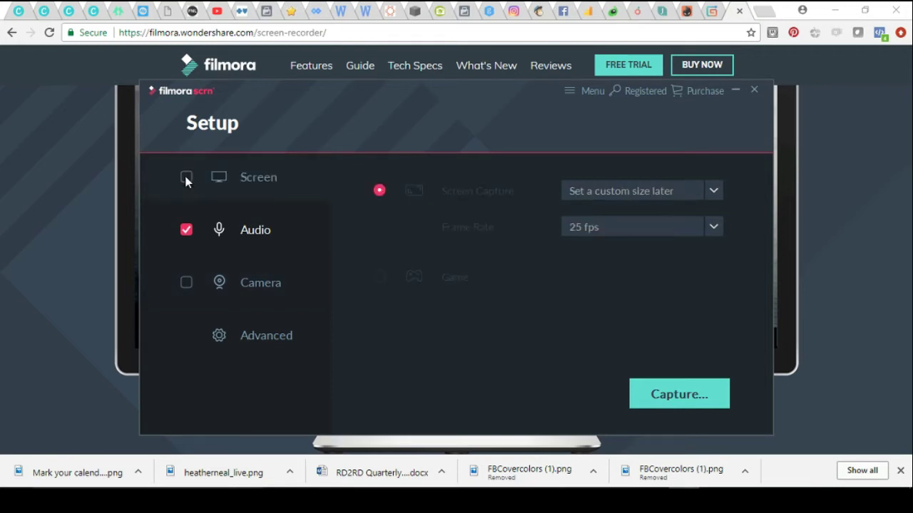
left_click(186, 179)
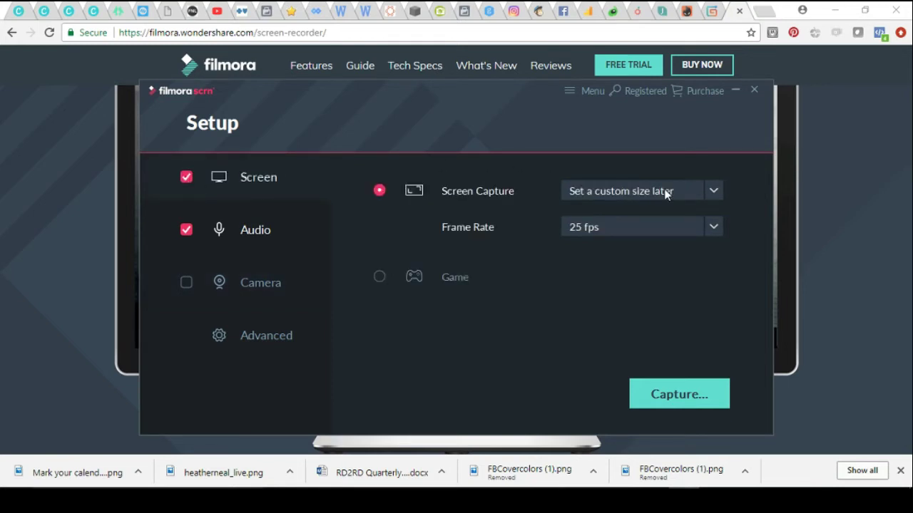
left_click(712, 194)
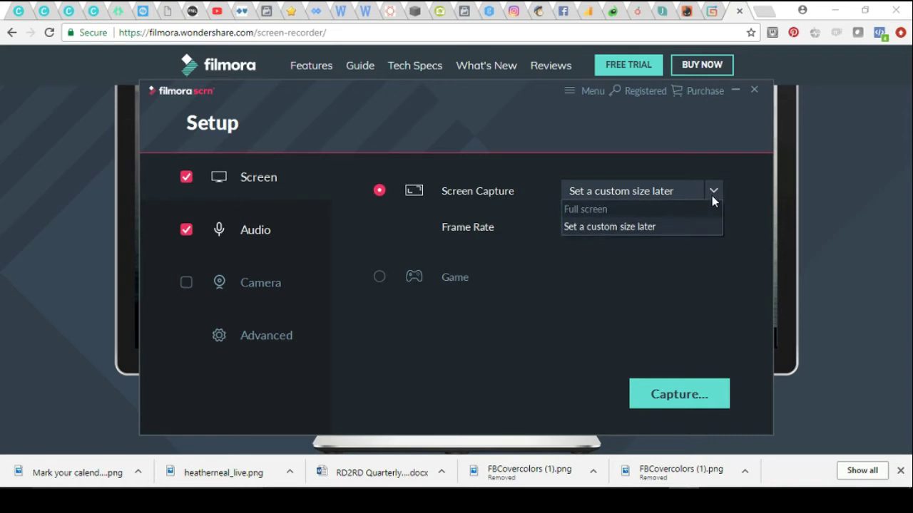
left_click(673, 227)
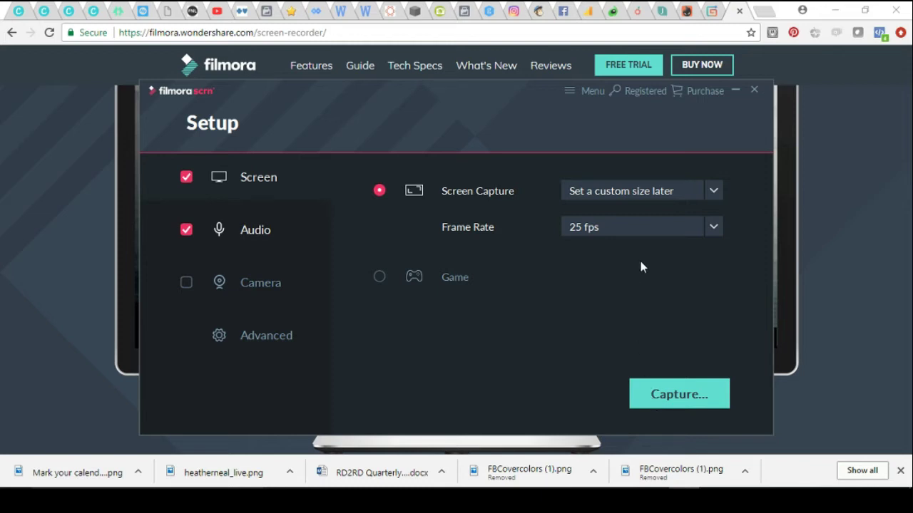
left_click(670, 396)
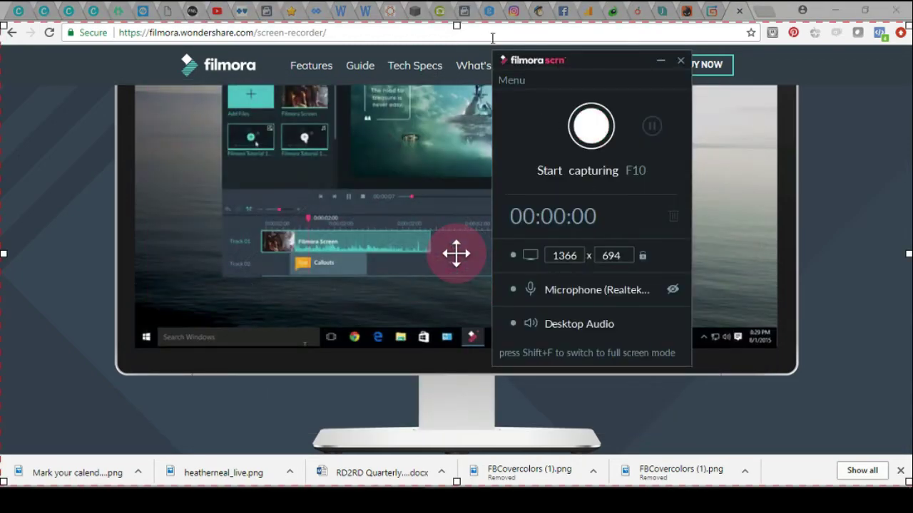
mouse_move(456, 27)
left_mouse_down()
mouse_move(456, 5)
mouse_move(457, 27)
left_mouse_up()
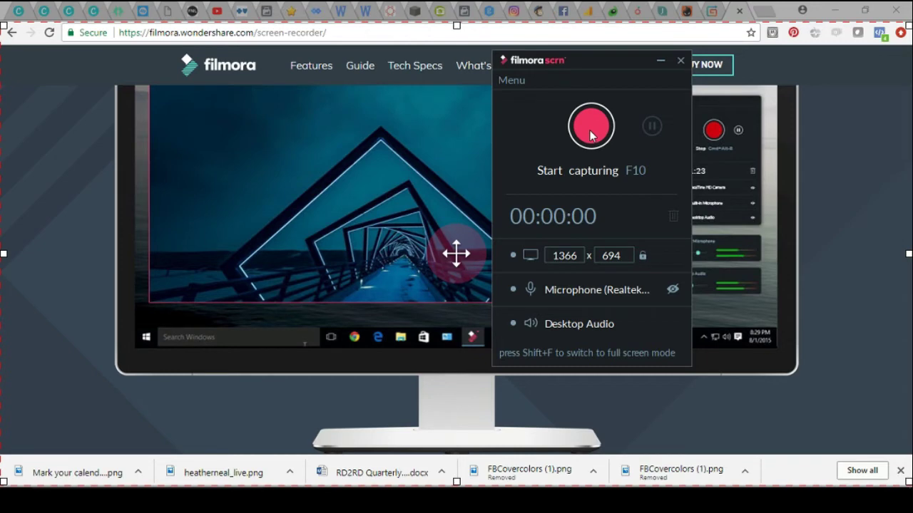
Step: Include the camera in the capture setup alongside screen and audio, and start capturing
left_click(513, 82)
left_click(524, 97)
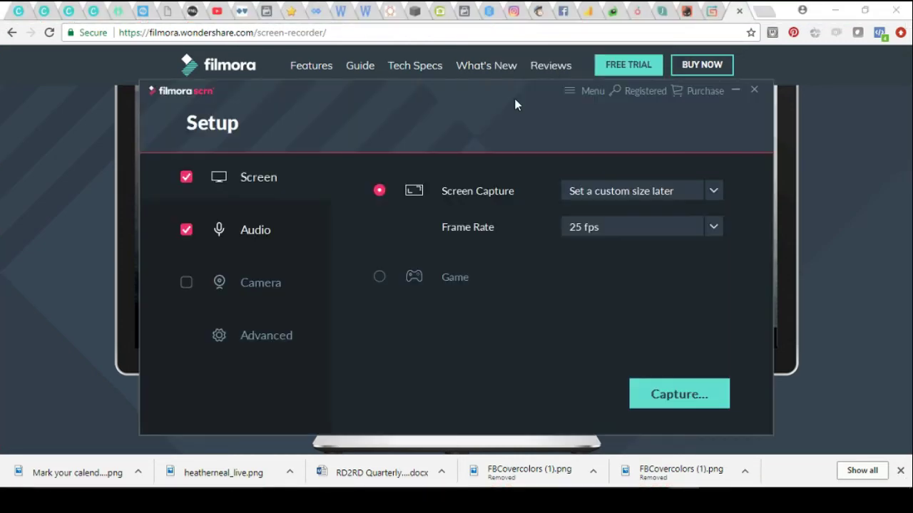
left_click(185, 283)
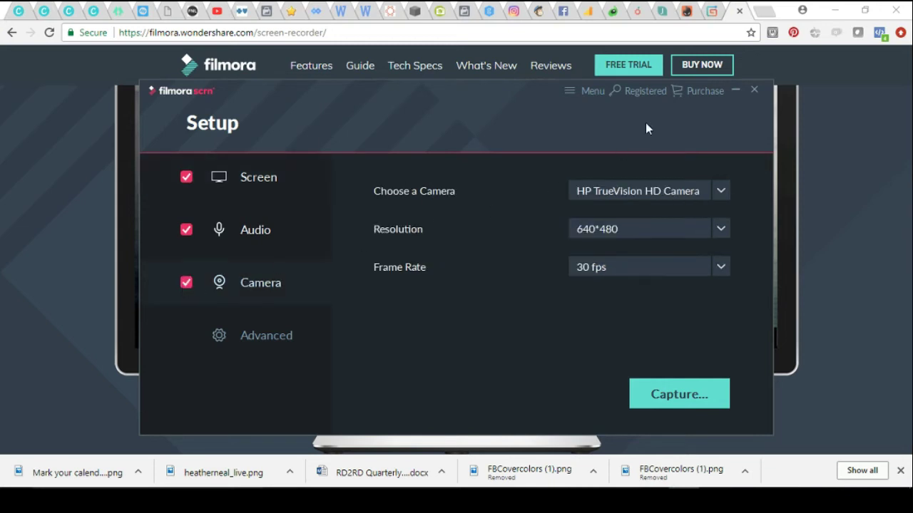
left_click(653, 388)
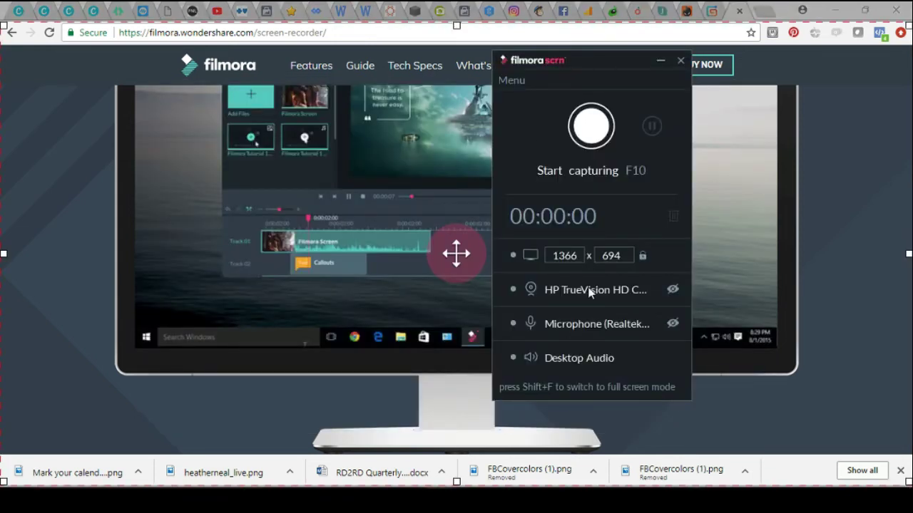
left_click(591, 127)
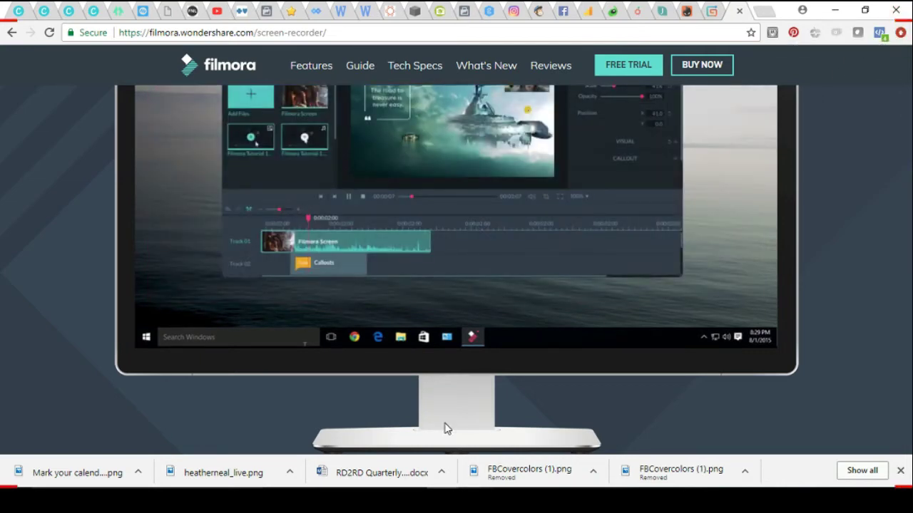
Step: Switch to the Filmora scrn presentation in PowerPoint and start its slide show from the beginning
mouse_move(524, 499)
mouse_move(521, 480)
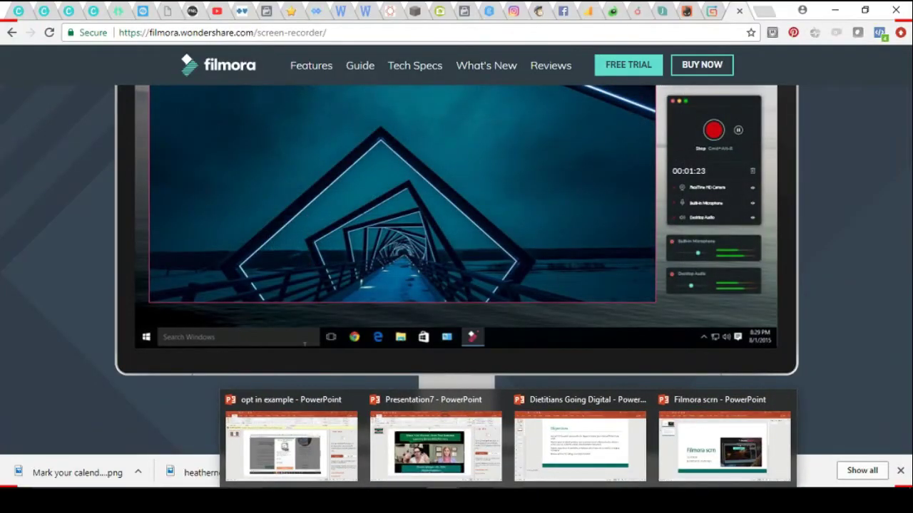
left_click(553, 460)
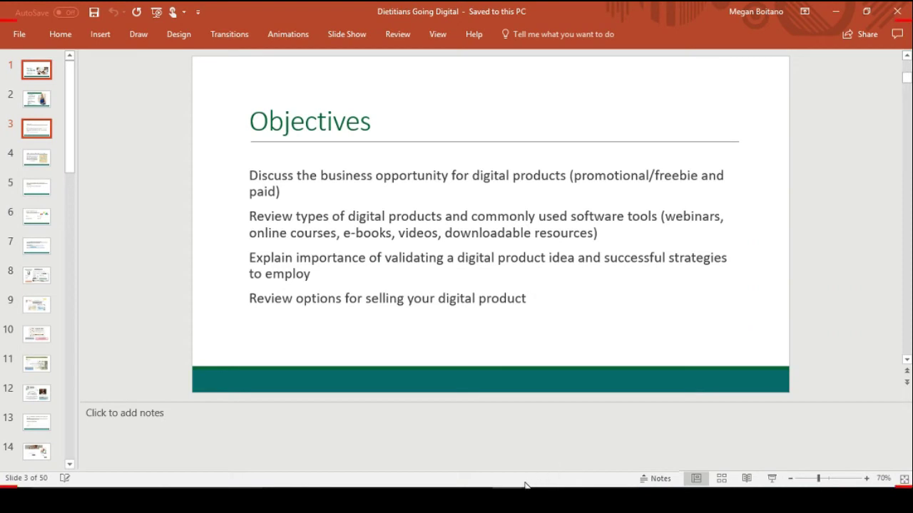
mouse_move(531, 499)
left_click(708, 451)
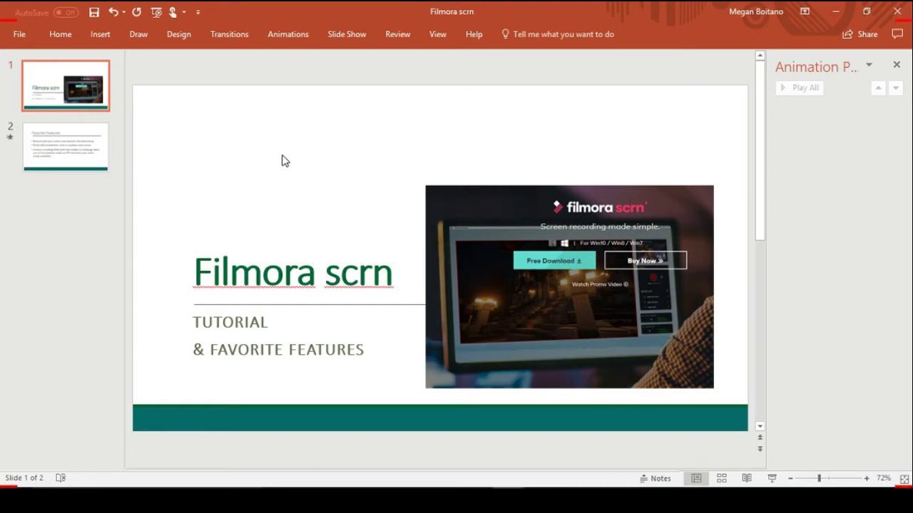
left_click(157, 11)
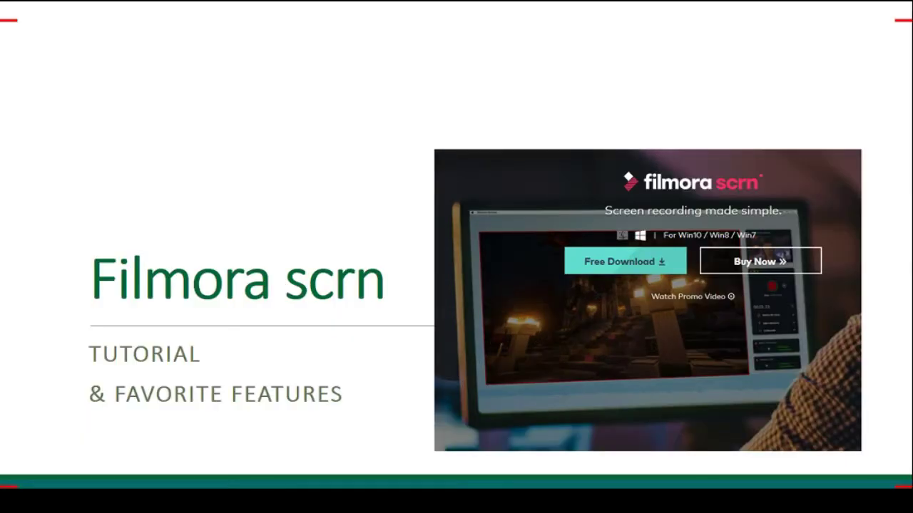
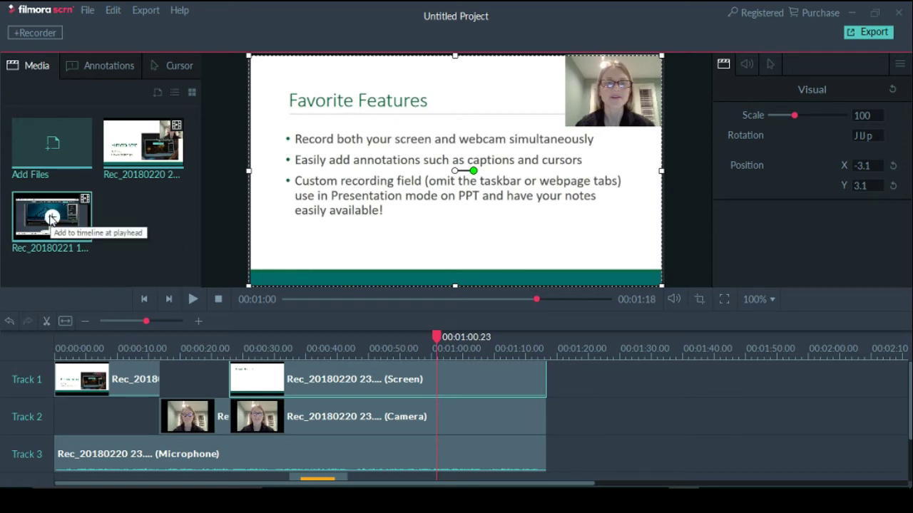
left_click(52, 219)
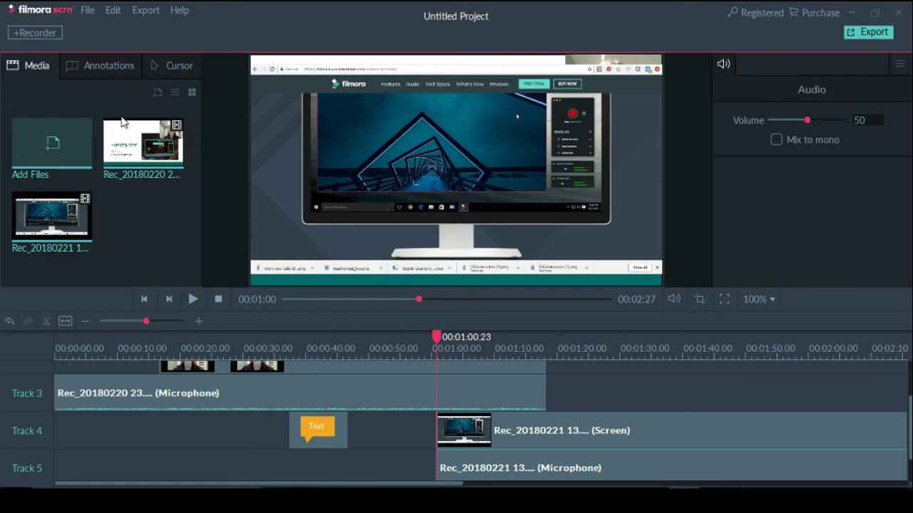
left_click(113, 10)
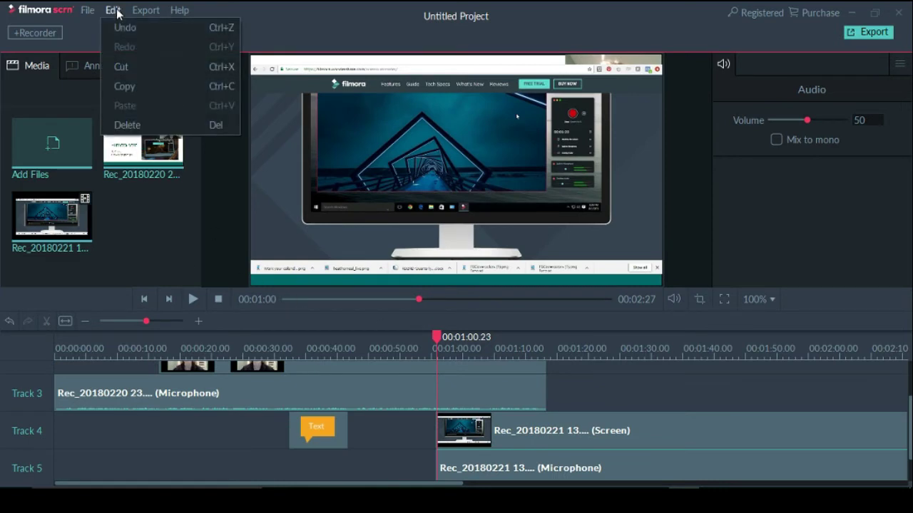
left_click(121, 32)
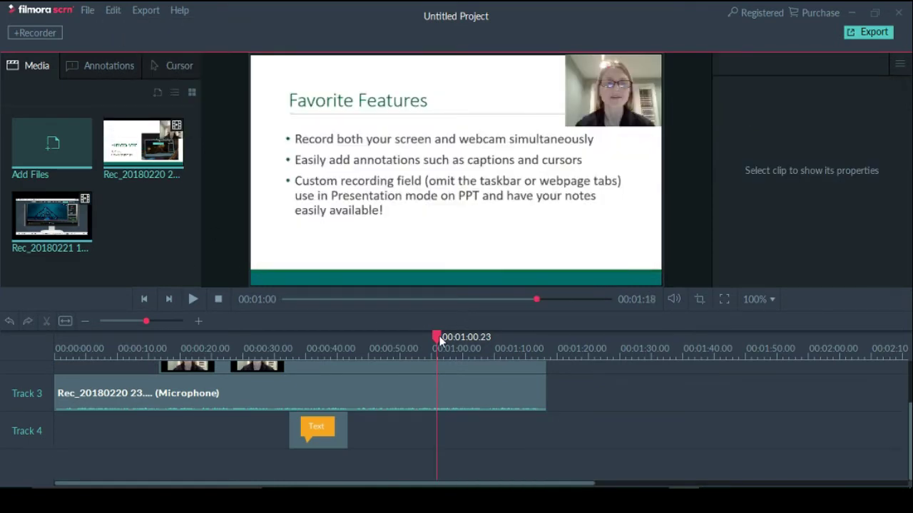
Step: Move the playhead to the end of the existing clips at about 00:01:18 and add the Rec_20180221 recording there
left_click_drag(437, 336, 548, 357)
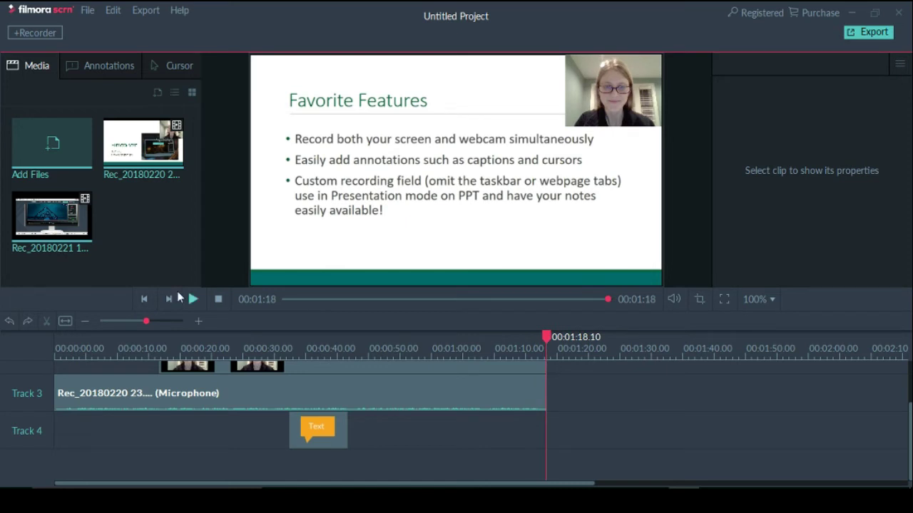
mouse_move(54, 221)
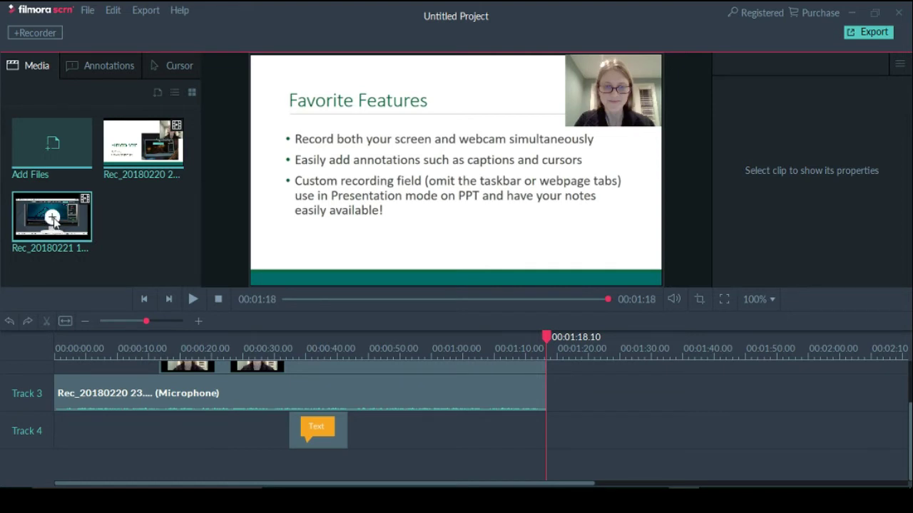
left_click(53, 218)
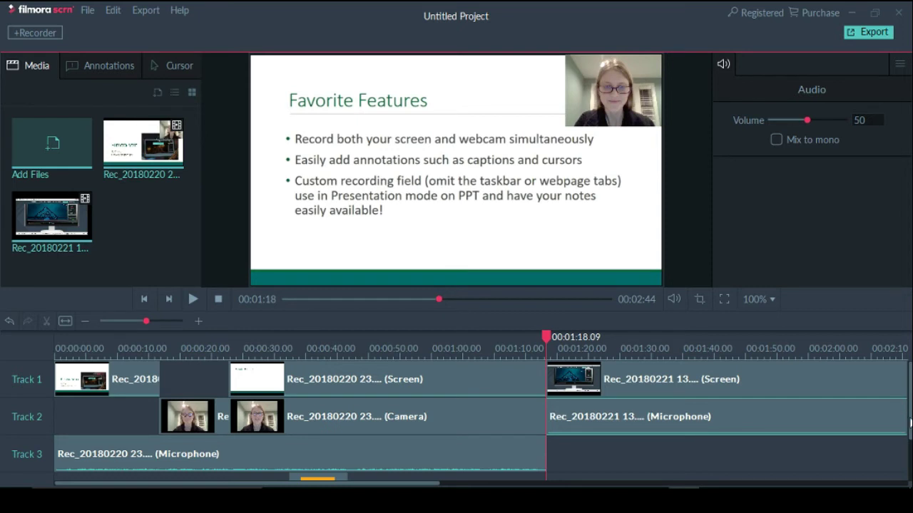
Step: Play the timeline from the start of the newly added recording
scroll(910, 421, "down", 2)
scroll(907, 418, "up", 2)
left_click(192, 300)
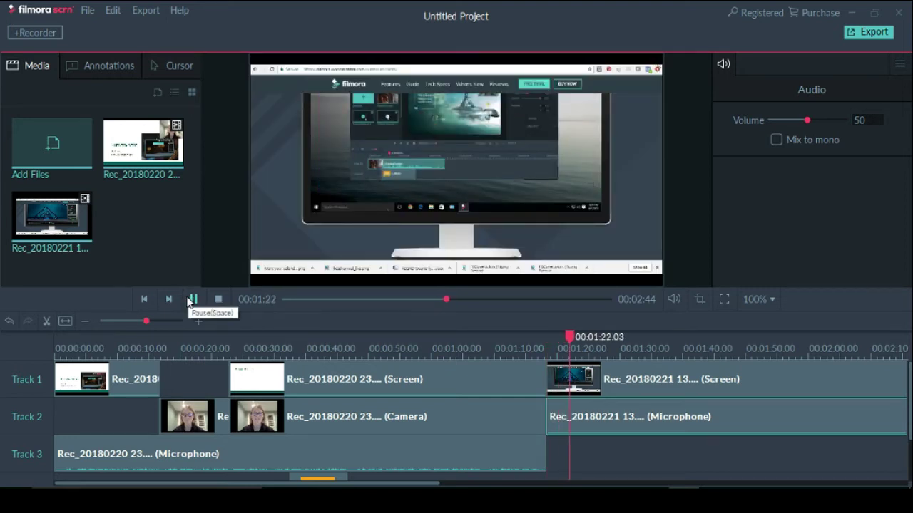
Step: Pause playback and split the Rec_20180221 screen clip on Track 1 at 00:01:24.01
left_click(192, 299)
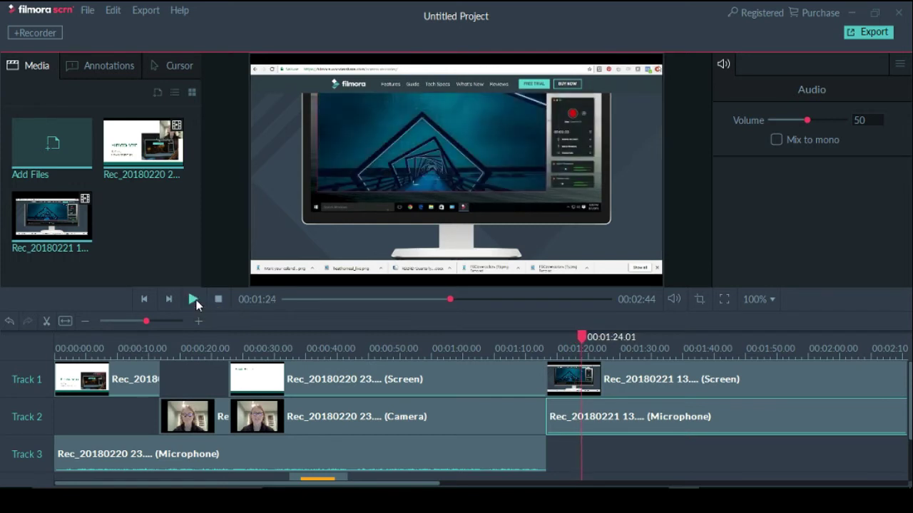
left_click(20, 383)
left_click(726, 366)
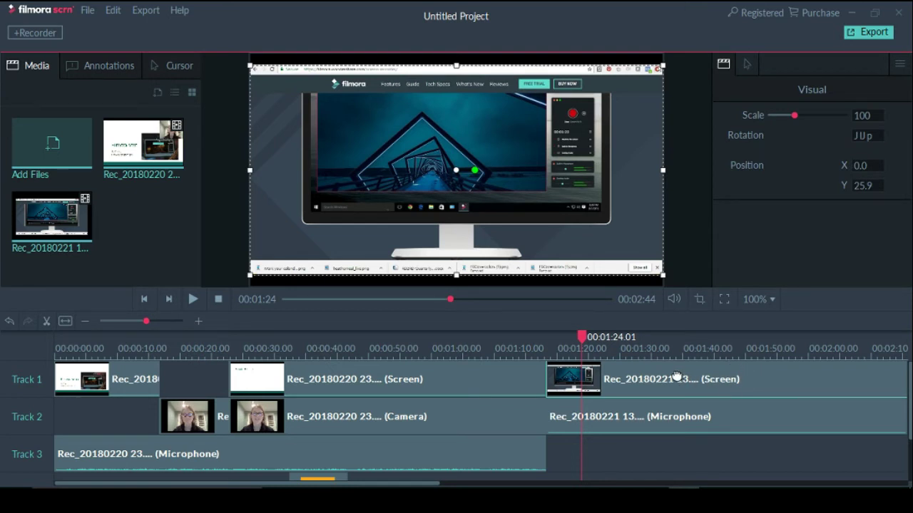
left_click(46, 322)
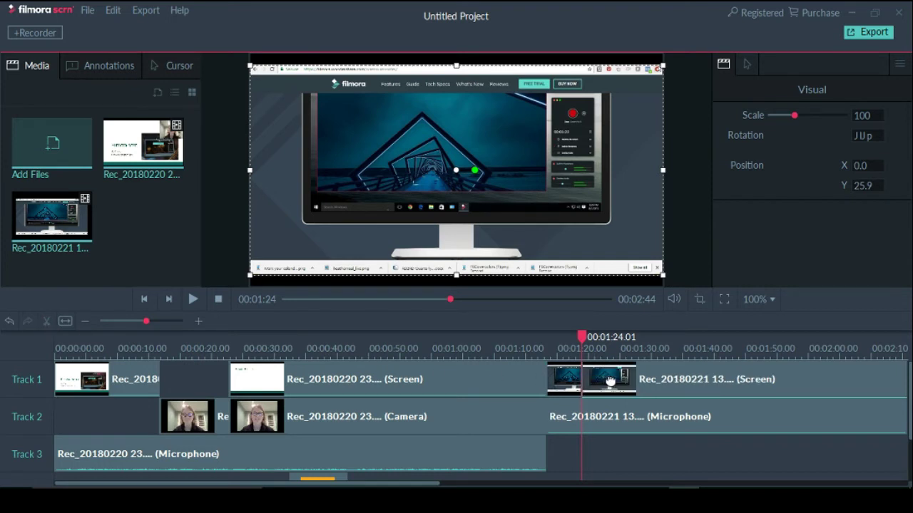
Step: Delete the short screen segment before the split on Track 1 and move the playhead back to 00:01:18.10
left_click(560, 382)
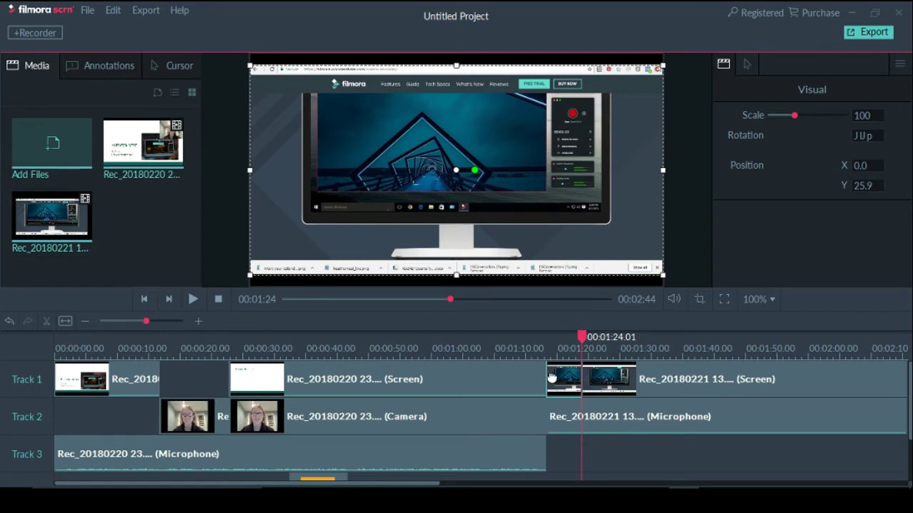
key("Delete")
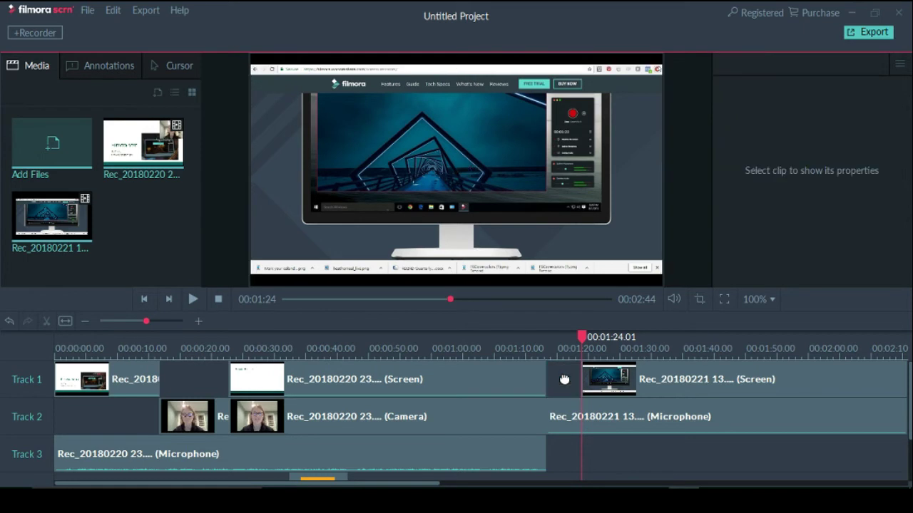
left_click_drag(583, 342, 547, 346)
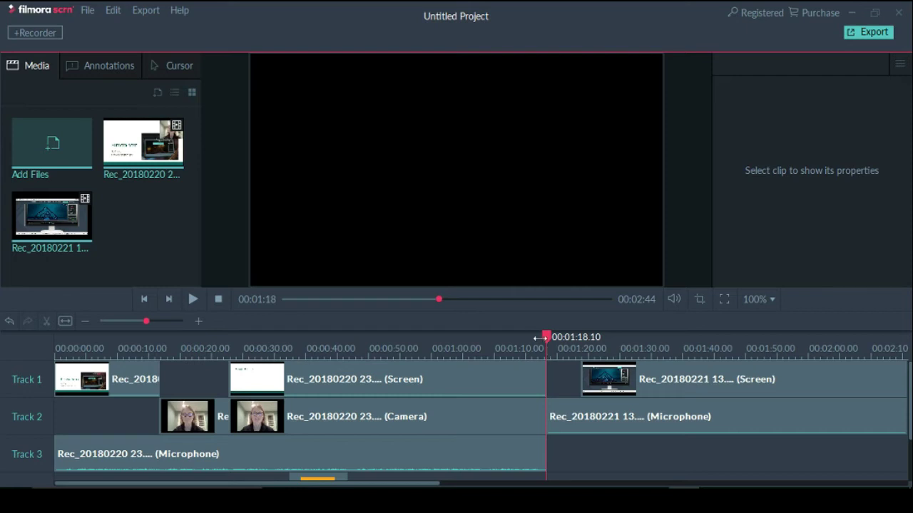
left_click(87, 10)
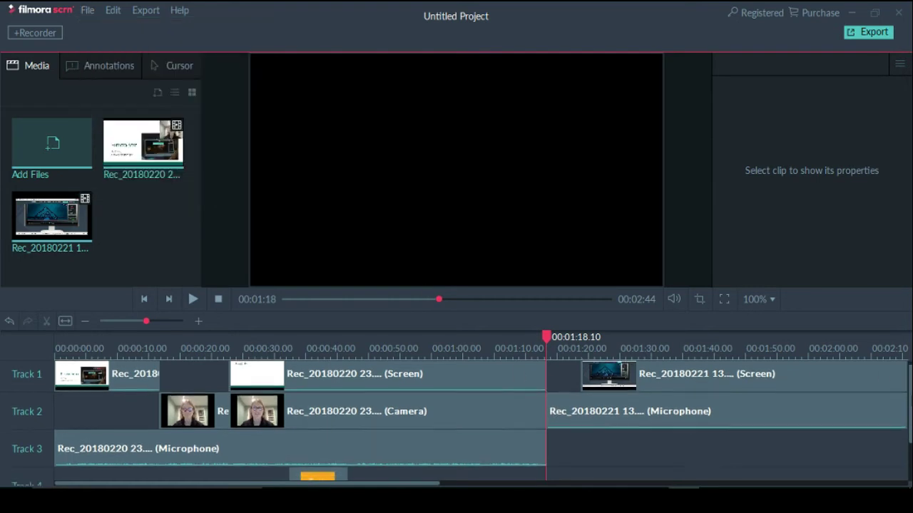
Step: Select the text callout on Track 4 and preview it with the playhead at 00:00:38.12
scroll(911, 422, "down", 1)
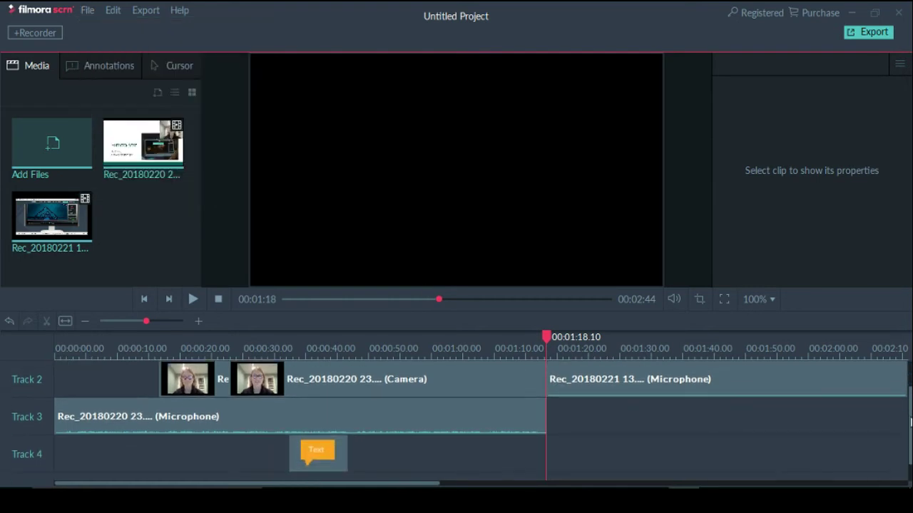
left_click(307, 435)
left_click_drag(549, 343, 296, 351)
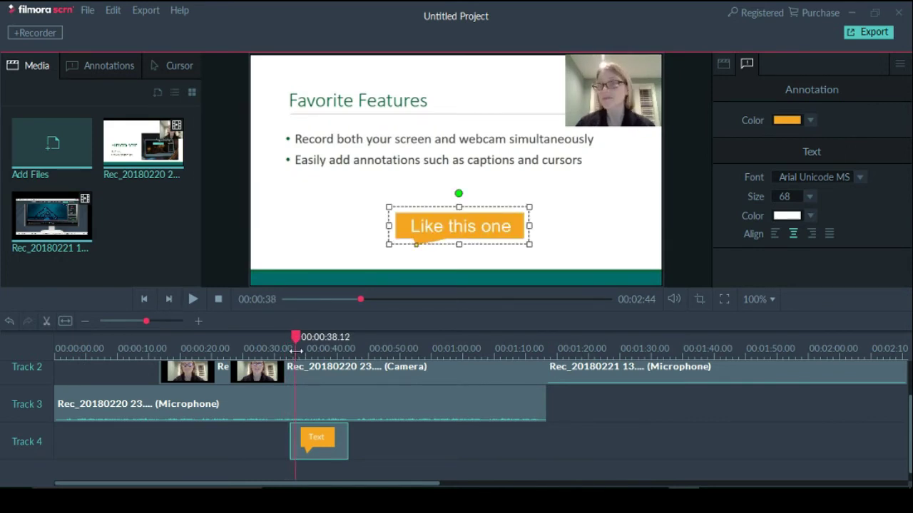
Step: Browse the available annotations and shorten the text callout on Track 4 so it ends at about 00:00:44
left_click(102, 70)
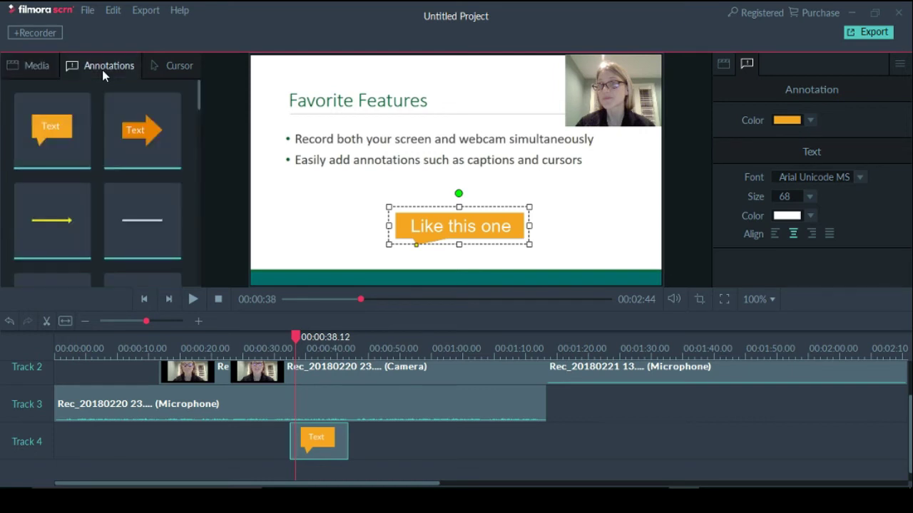
mouse_move(198, 92)
left_mouse_down()
mouse_move(192, 210)
mouse_move(189, 98)
mouse_move(190, 115)
left_mouse_up()
mouse_move(148, 166)
left_click_drag(199, 127, 198, 94)
mouse_move(38, 139)
mouse_move(345, 440)
left_mouse_down()
mouse_move(358, 440)
mouse_move(329, 440)
left_mouse_up()
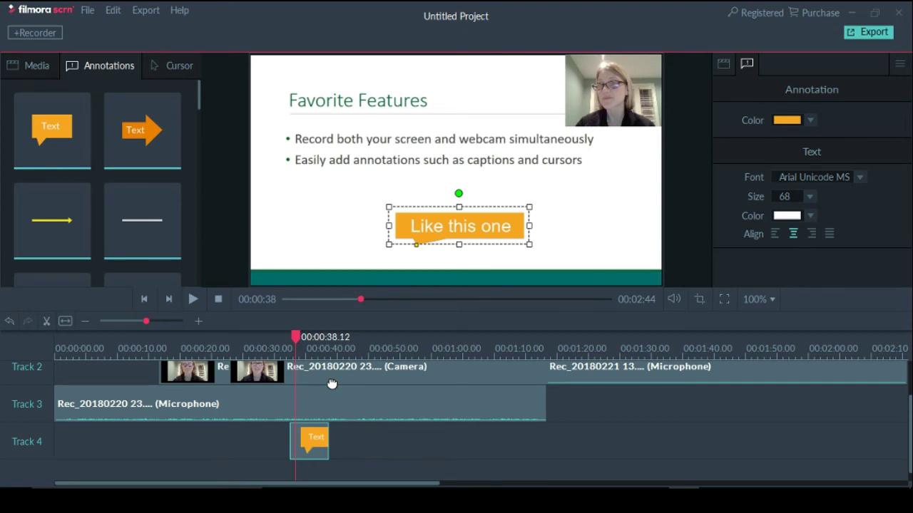
Step: Show the available cursor effects
left_click(173, 67)
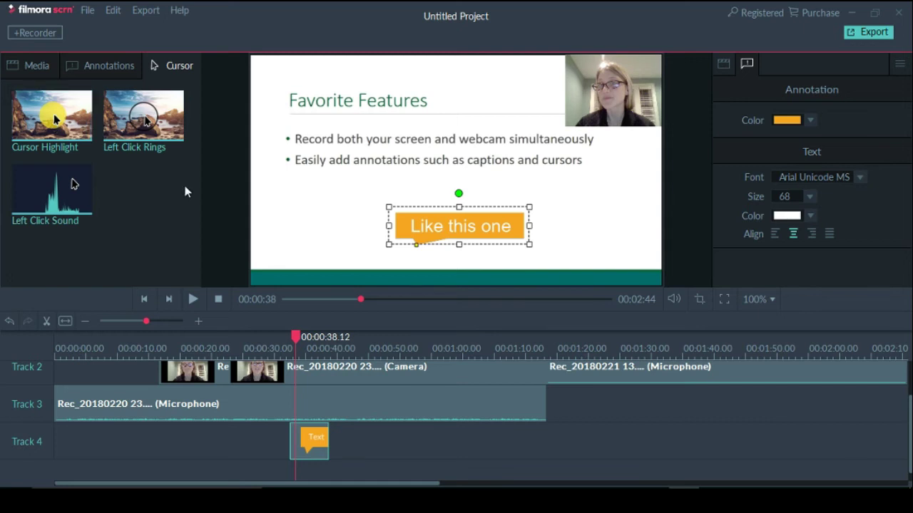
Step: Switch to the Filmora scrn slide show in PowerPoint and display it in Presenter View
mouse_move(652, 489)
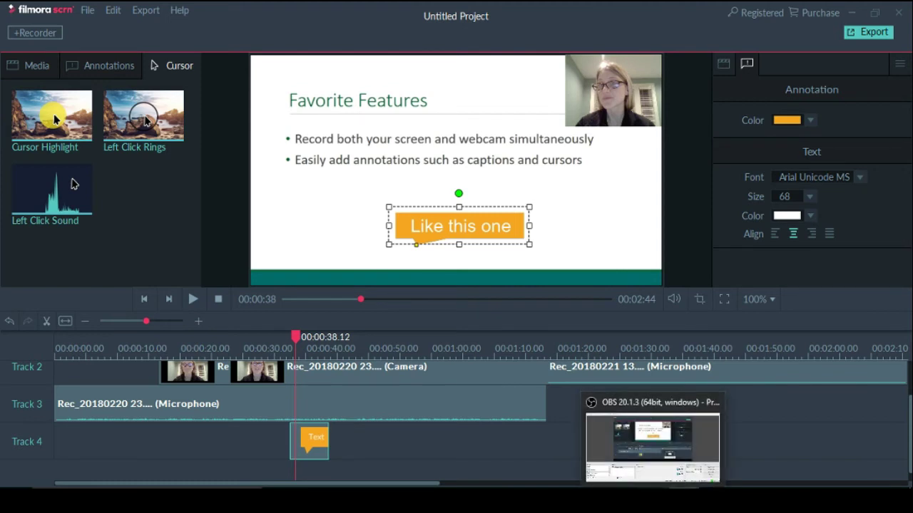
mouse_move(683, 490)
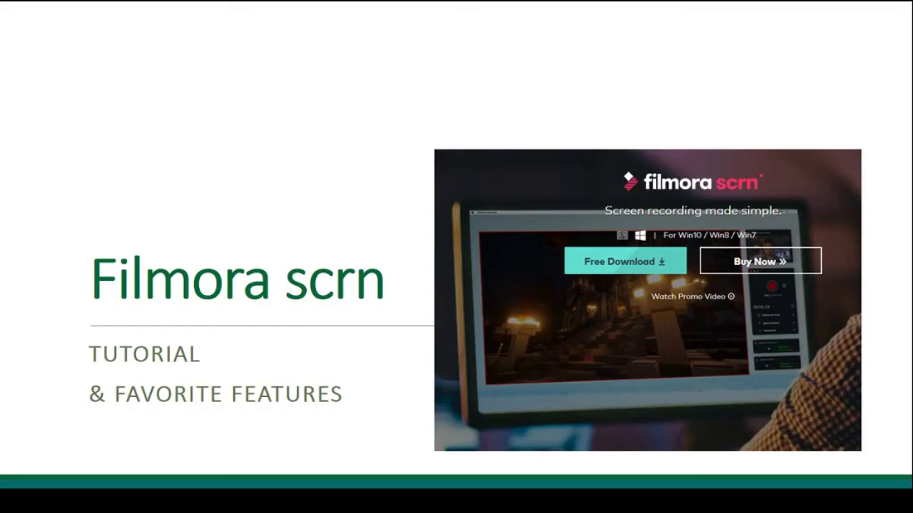
left_click(137, 492)
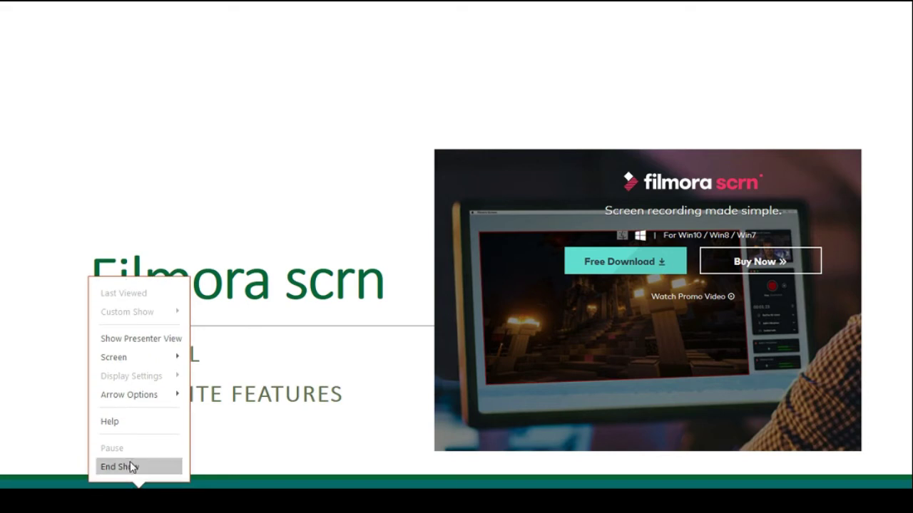
left_click(141, 339)
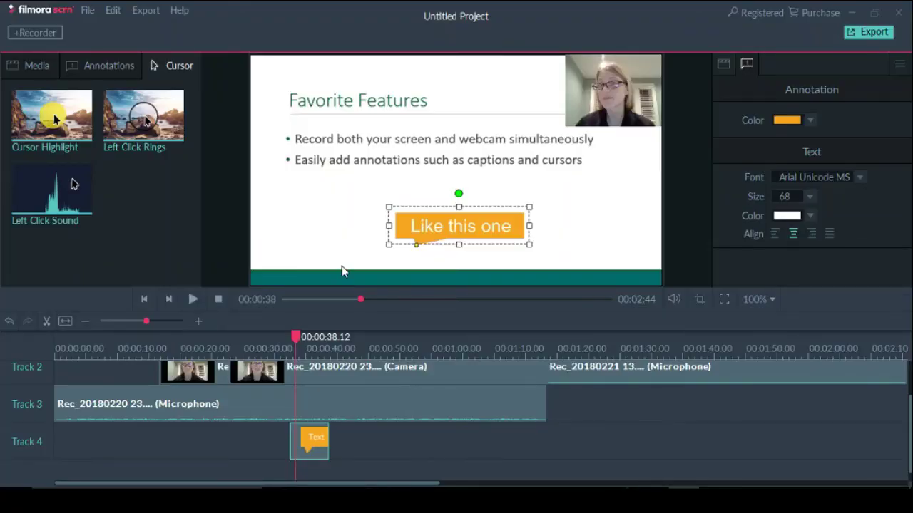
Step: Go from the Filmora scrn editor to the recorder's capture setup, review the screen settings with a custom size set later, and proceed to capture
left_click(28, 65)
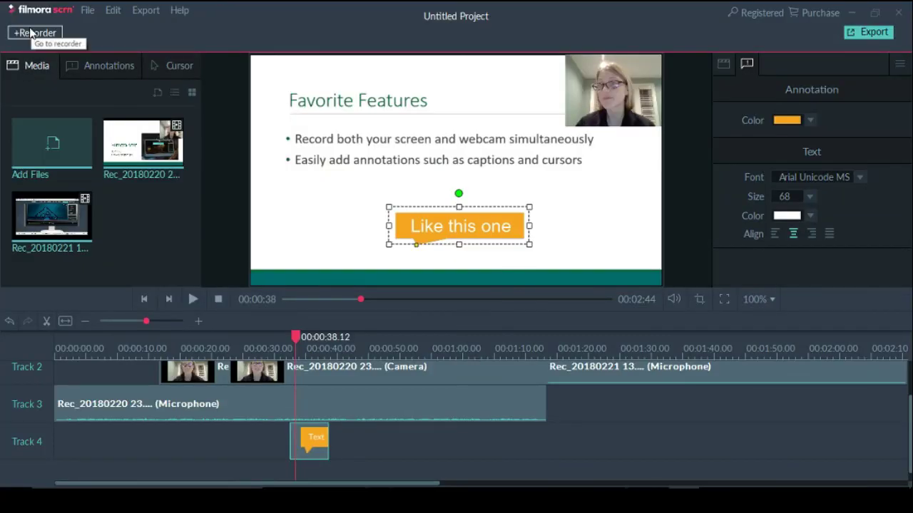
left_click(31, 32)
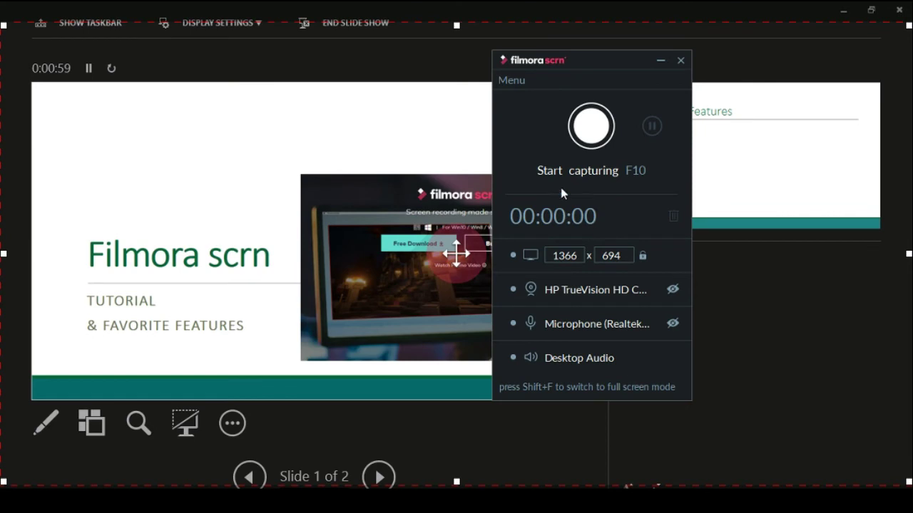
left_click(511, 80)
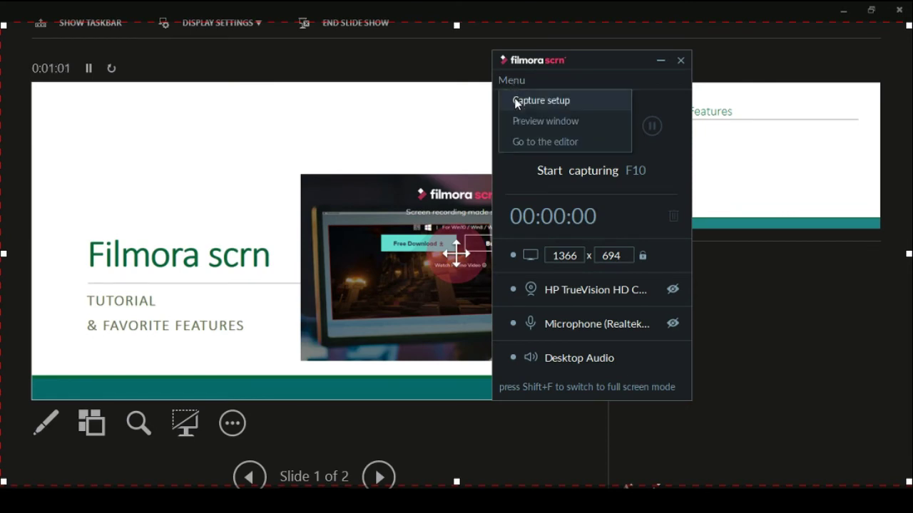
left_click(517, 100)
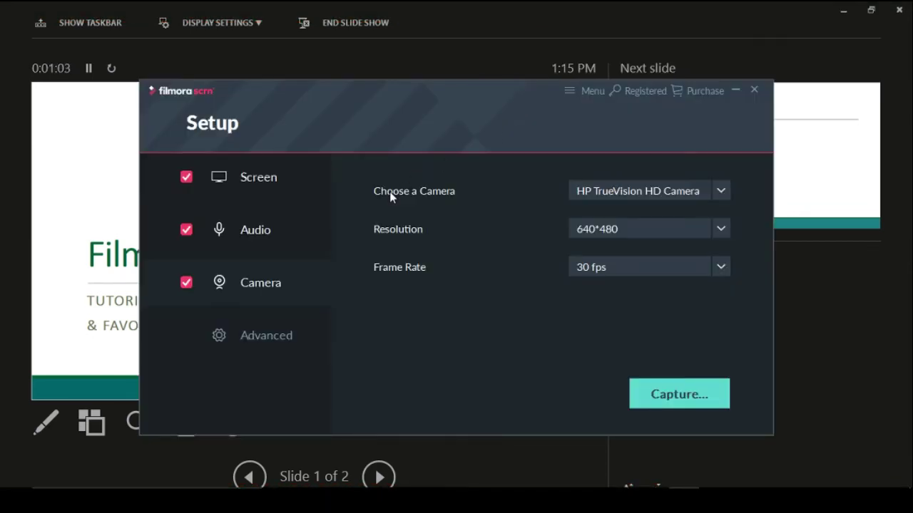
left_click(287, 178)
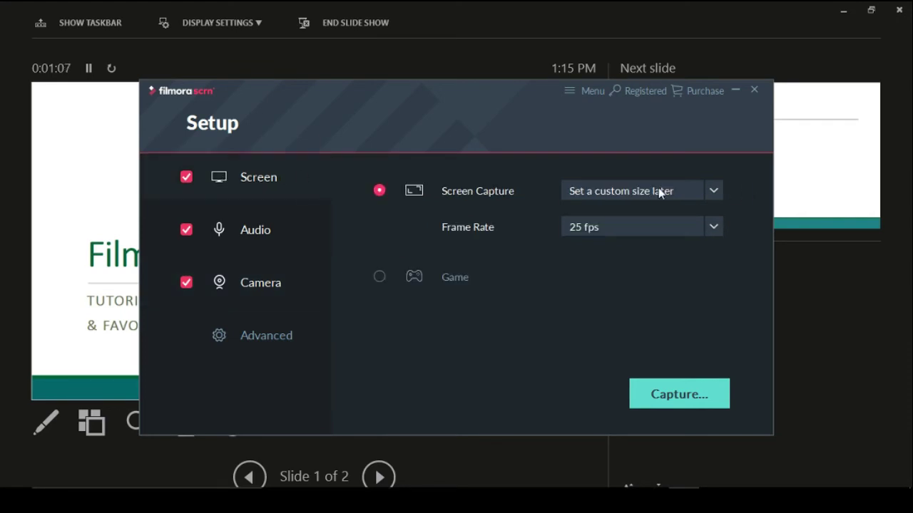
left_click(673, 394)
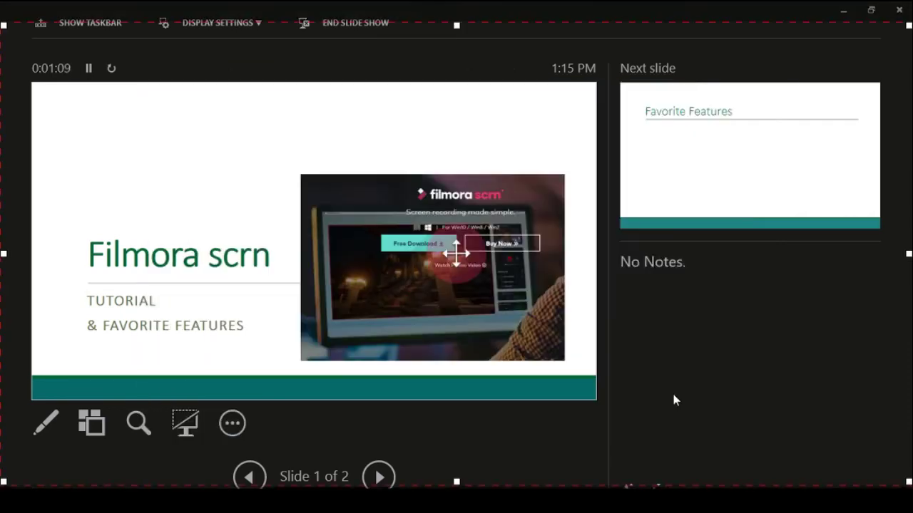
Step: Resize the capture area to 845 x 476 so it frames only the current slide in Presenter View
left_click_drag(909, 25, 753, 57)
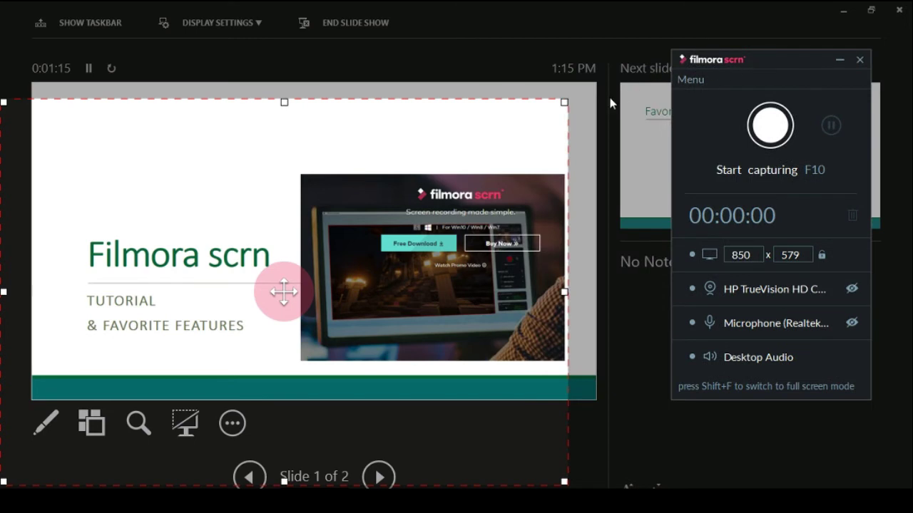
left_click_drag(567, 102, 593, 86)
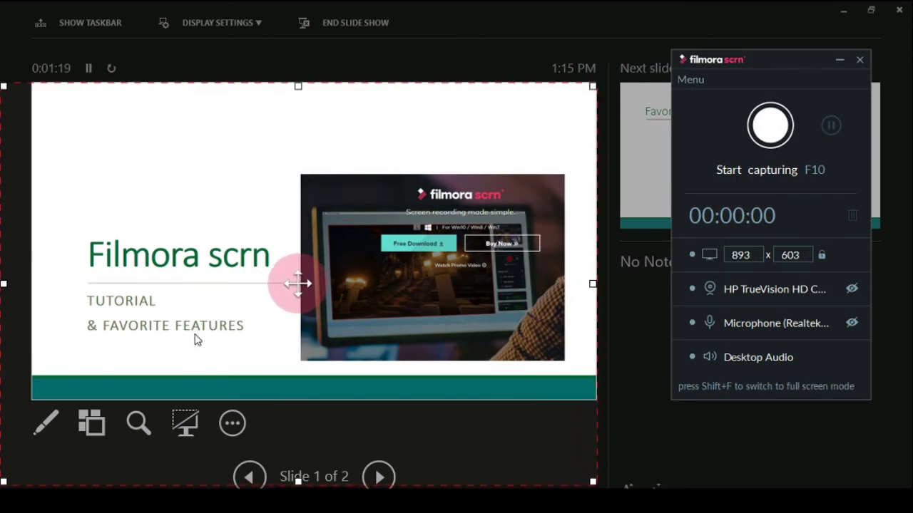
left_click_drag(4, 479, 32, 396)
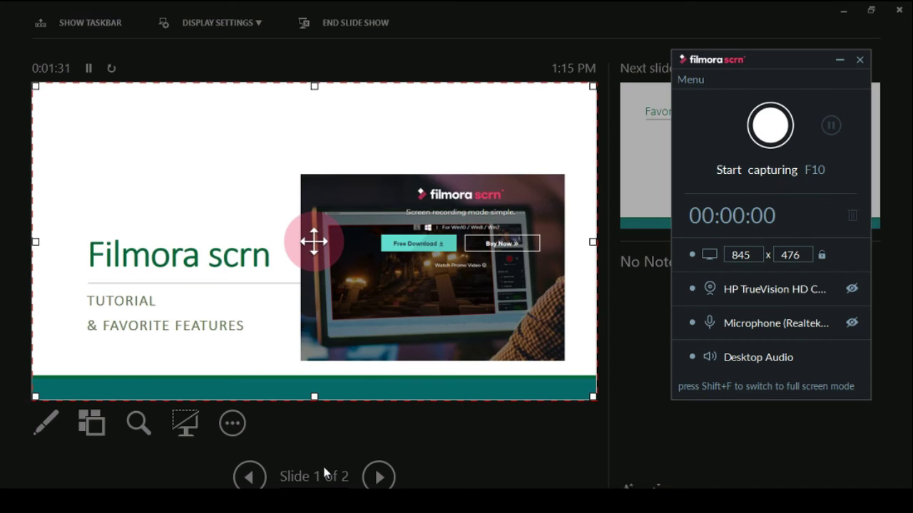
Step: Advance the presentation to the first bullet of the Favorite Features slide and move the recorder panel lower, clear of the next-slide heading
left_click(377, 476)
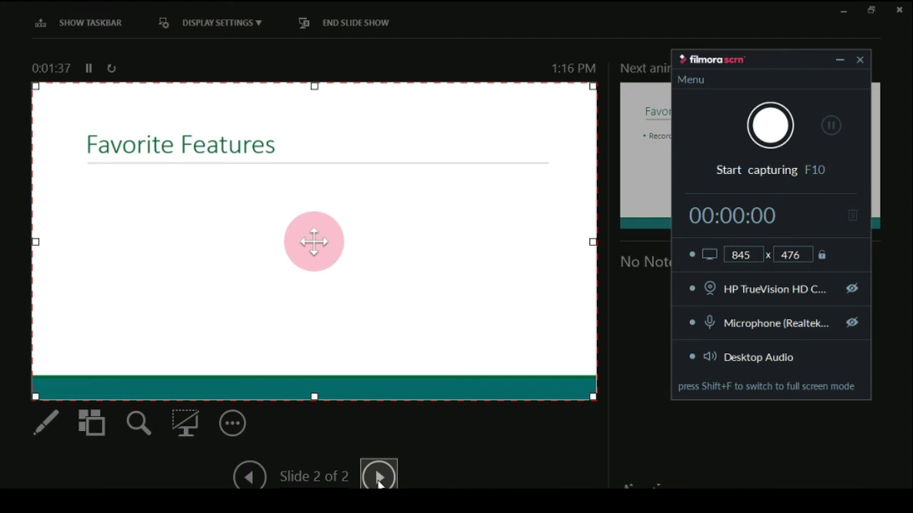
left_click(379, 478)
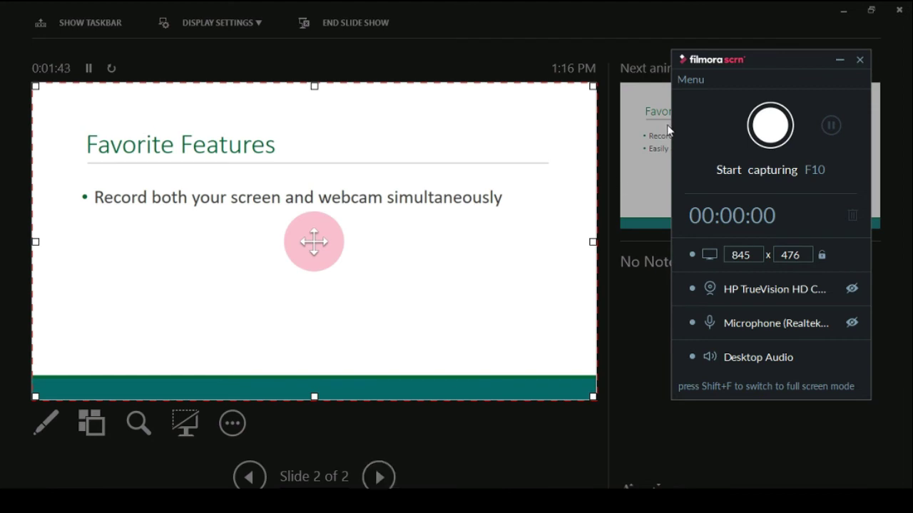
left_click_drag(799, 58, 795, 142)
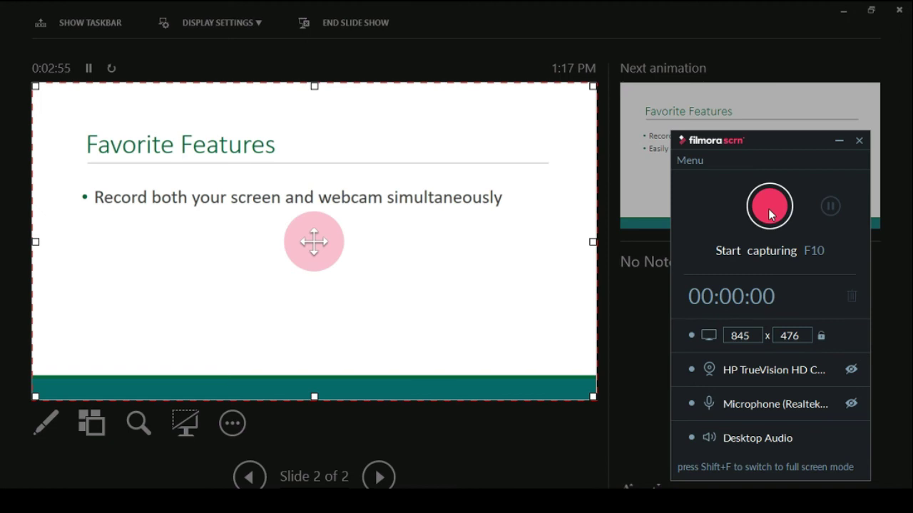
Step: Record the framed slide while revealing the remaining two Favorite Features bullets, and stop the capture
left_click(769, 207)
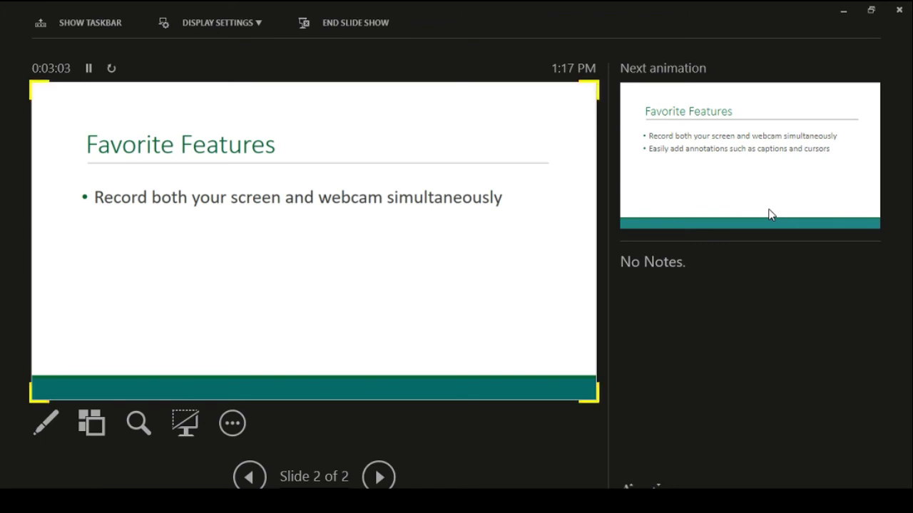
key("Right")
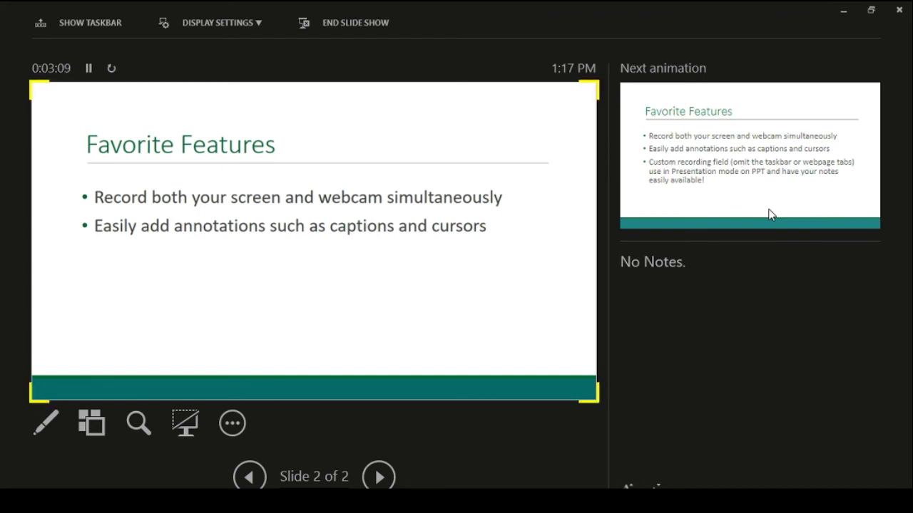
key("Right")
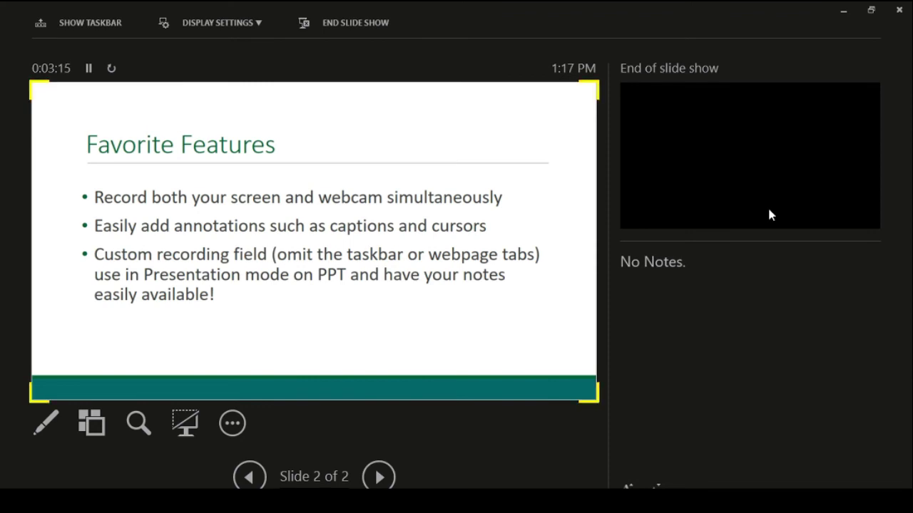
key("F10")
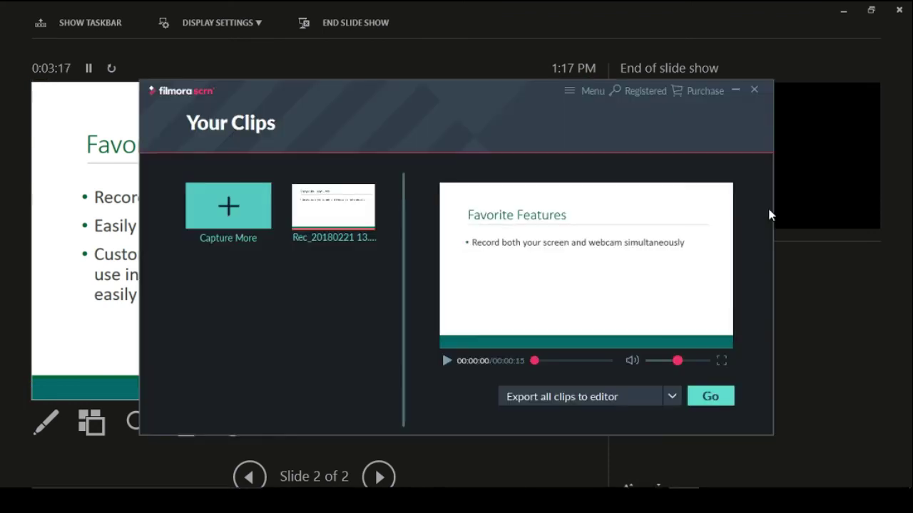
Step: Export all captured clips to the editor and move the playhead to the end of the last timeline clip, at 00:02:44.12
left_click(713, 392)
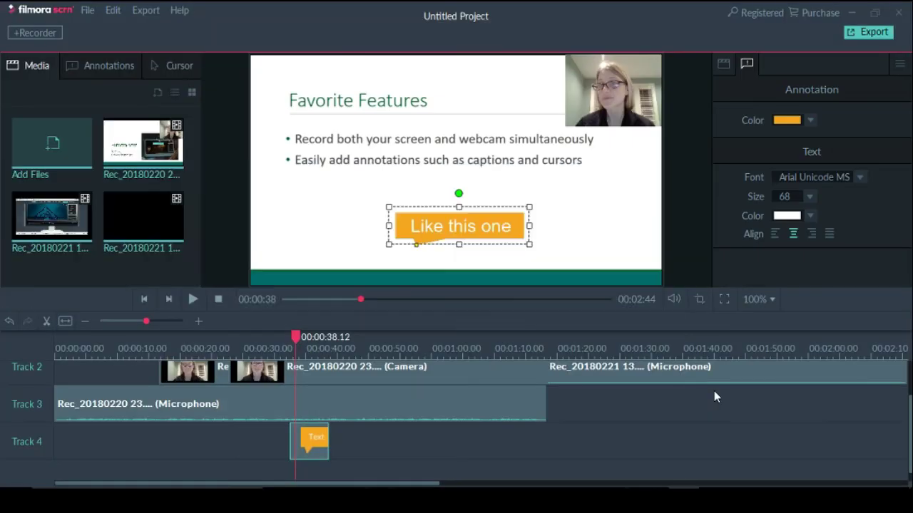
mouse_move(164, 203)
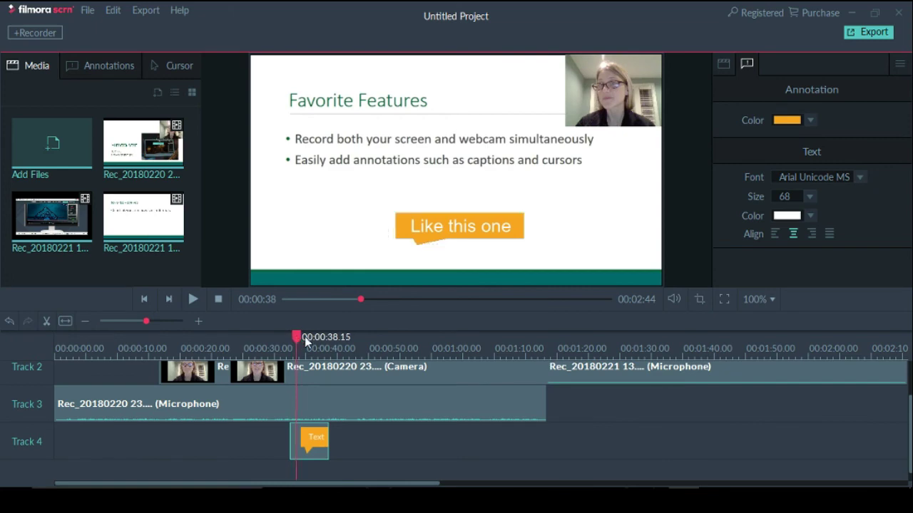
left_click(624, 395)
left_click_drag(623, 398, 897, 413)
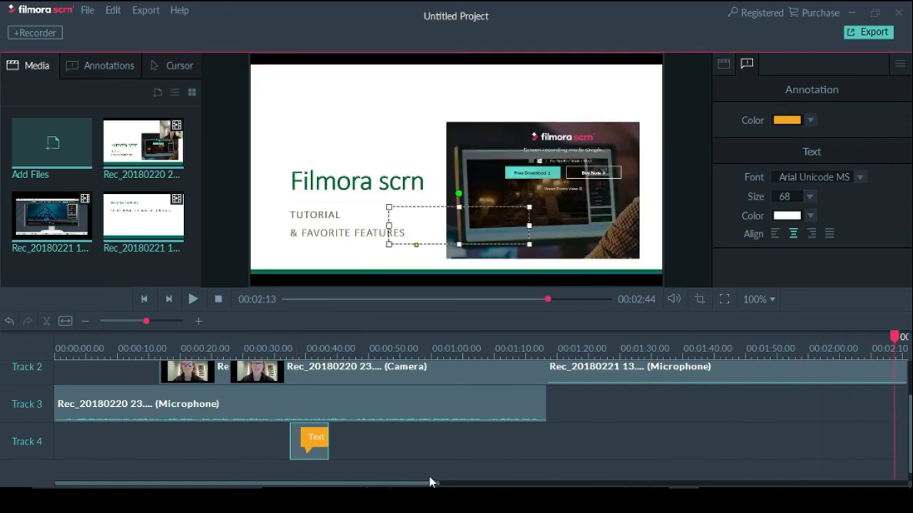
left_click_drag(430, 485, 608, 483)
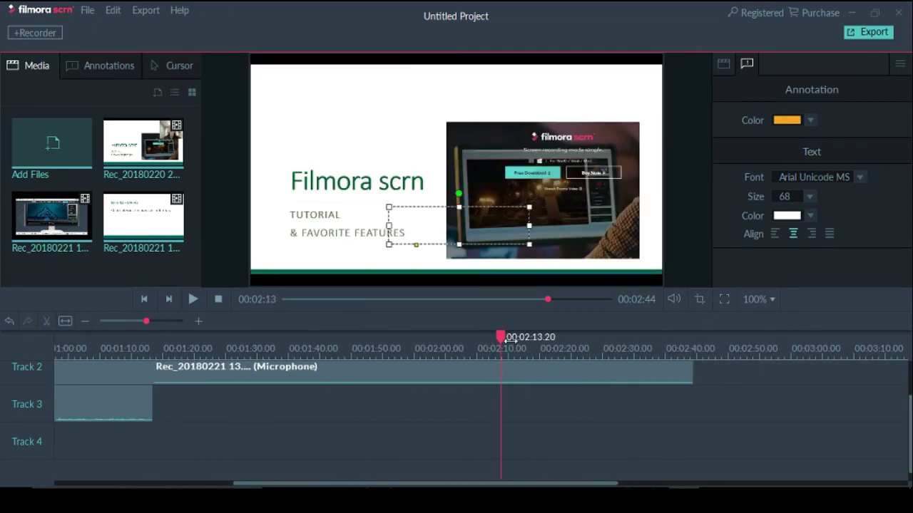
left_click_drag(500, 341, 693, 360)
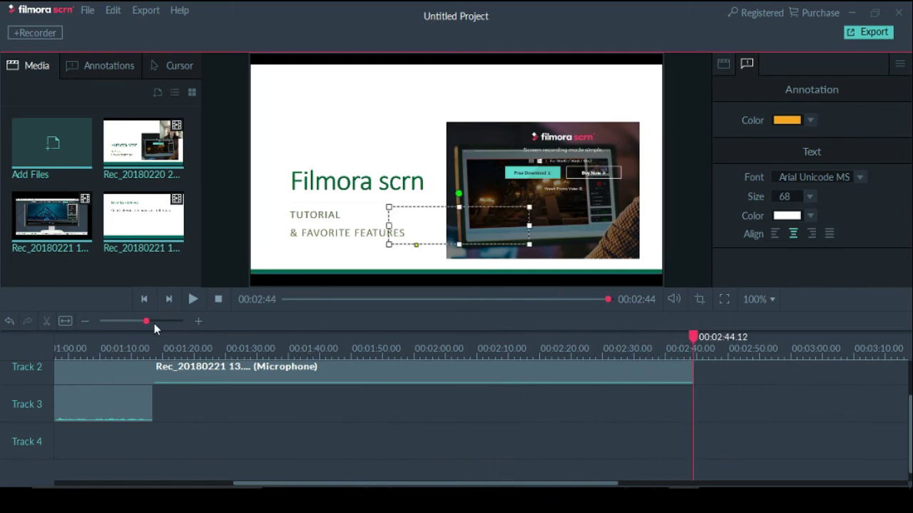
Step: Insert the new Favorite Features slide recording with its screen and microphone tracks at the playhead, directly after the last timeline clip
left_click_drag(146, 321, 154, 326)
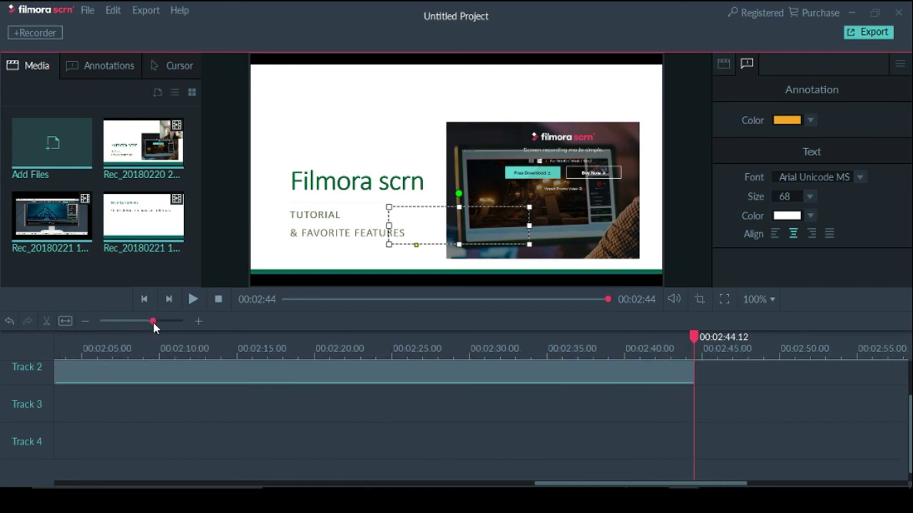
mouse_move(153, 323)
left_mouse_down()
mouse_move(139, 325)
mouse_move(157, 323)
left_mouse_up()
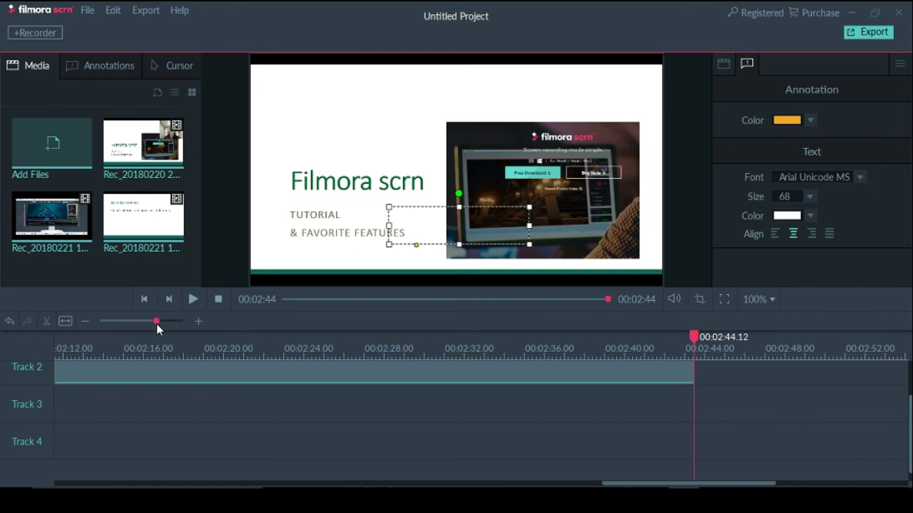
left_click(696, 340)
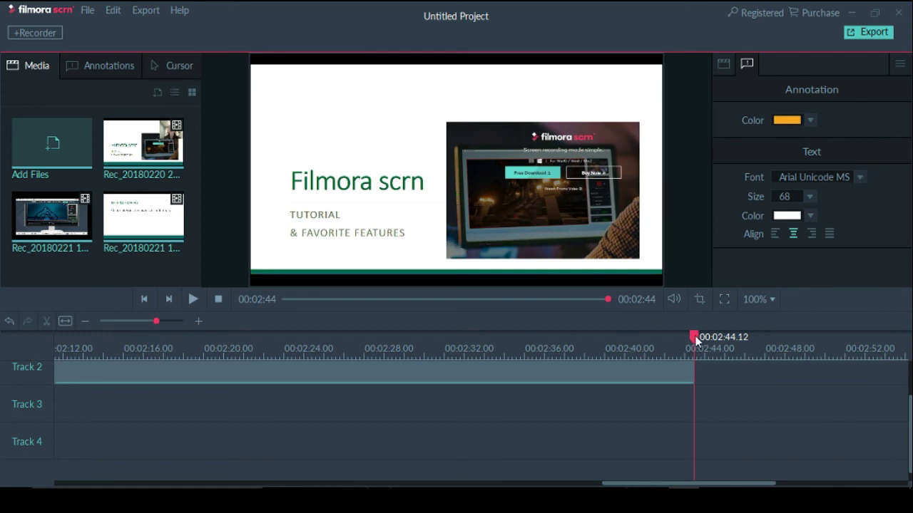
left_click_drag(698, 341, 697, 339)
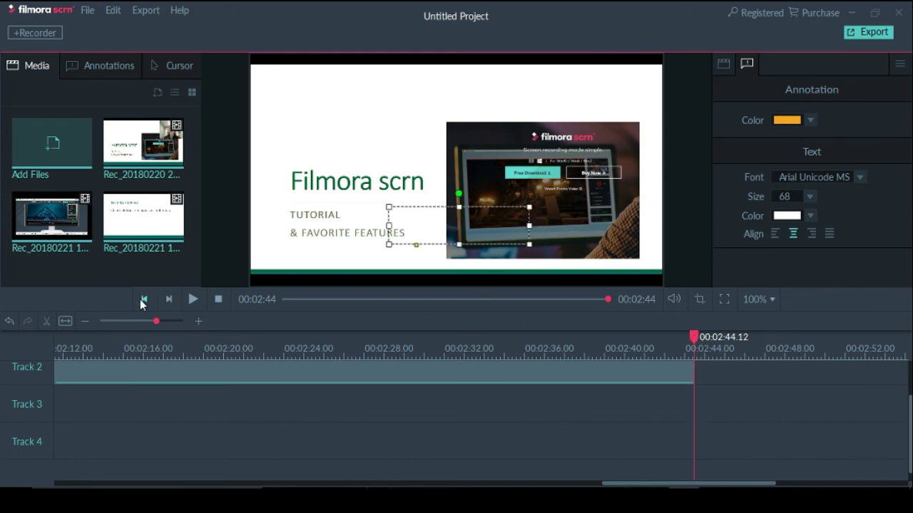
left_click(143, 219)
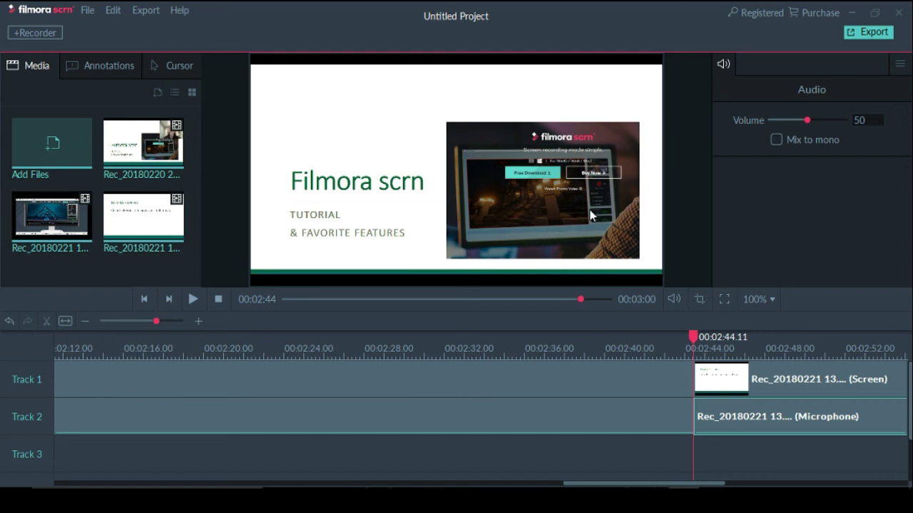
Step: Switch to the Filmora Scrn product page in Chrome and review its Features section, from Changeable Cursor to Tutorial Features
mouse_move(436, 499)
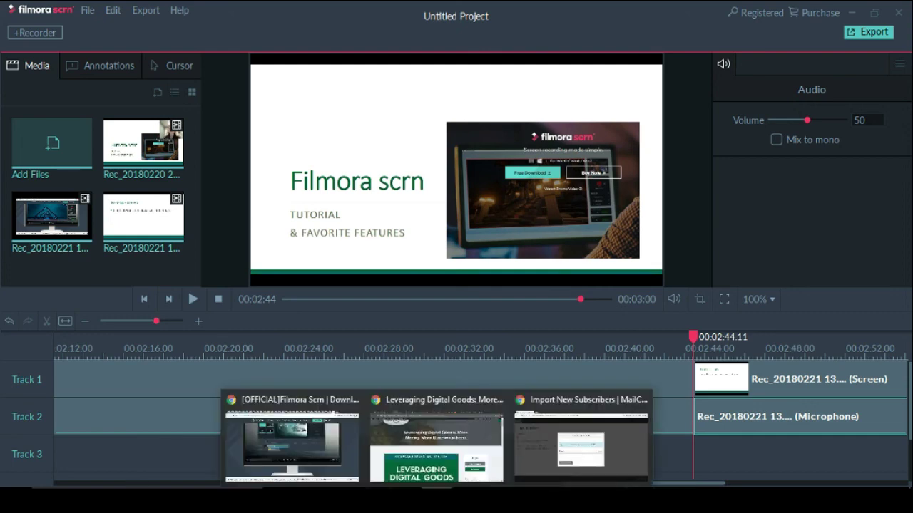
left_click(289, 431)
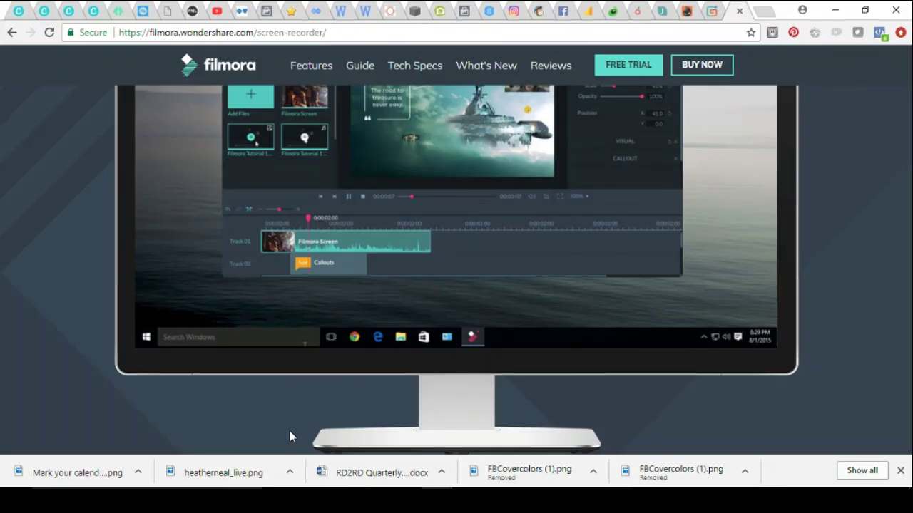
scroll(289, 431, "down", 8)
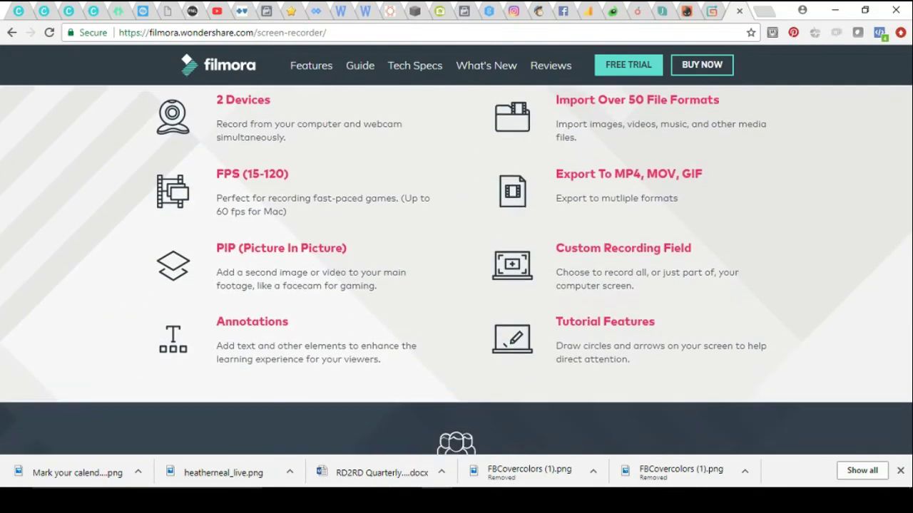
scroll(456, 271, "up", 1)
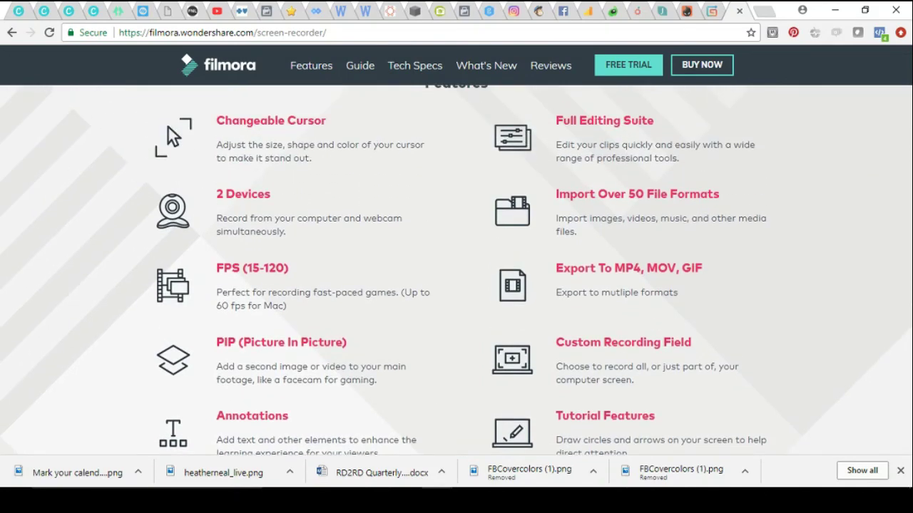
scroll(457, 271, "up", 1)
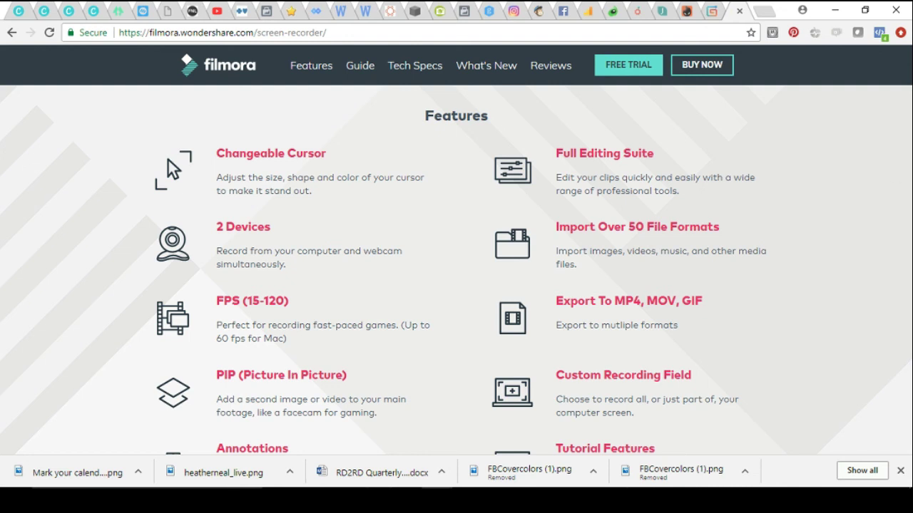
scroll(456, 271, "down", 2)
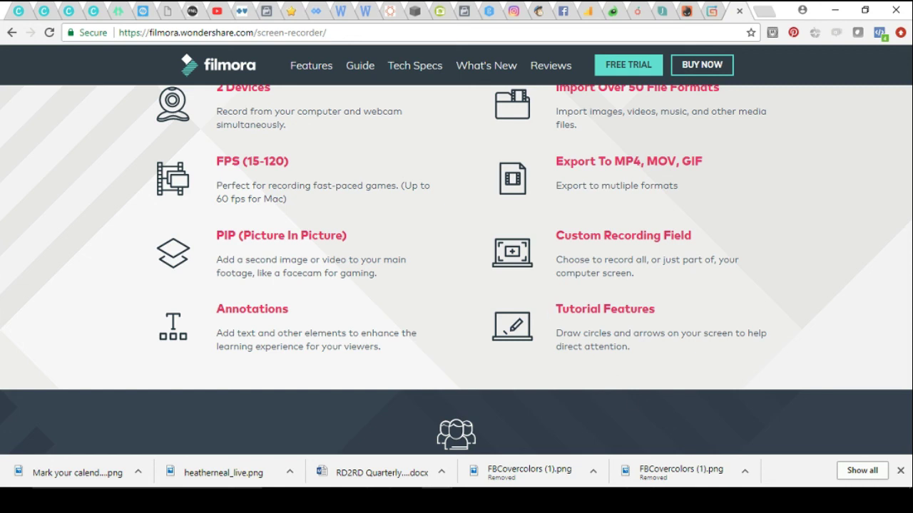
mouse_move(653, 501)
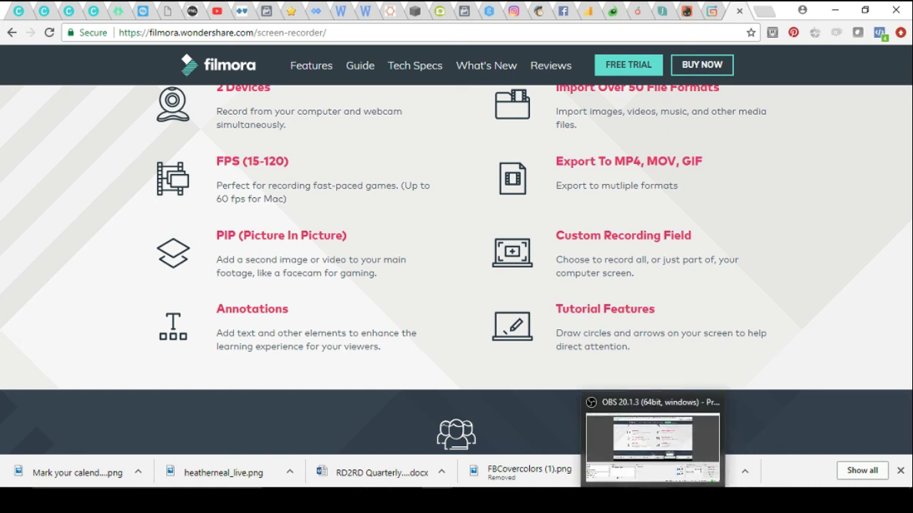